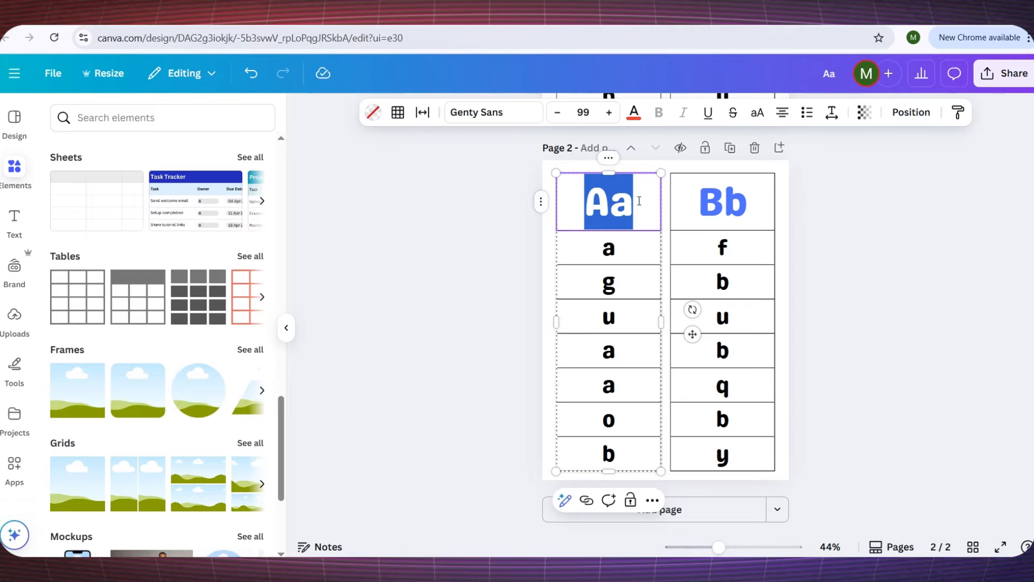
Replace the two column headings on page 2 with Cc and Dd
text(Cc)
double_click(743, 213)
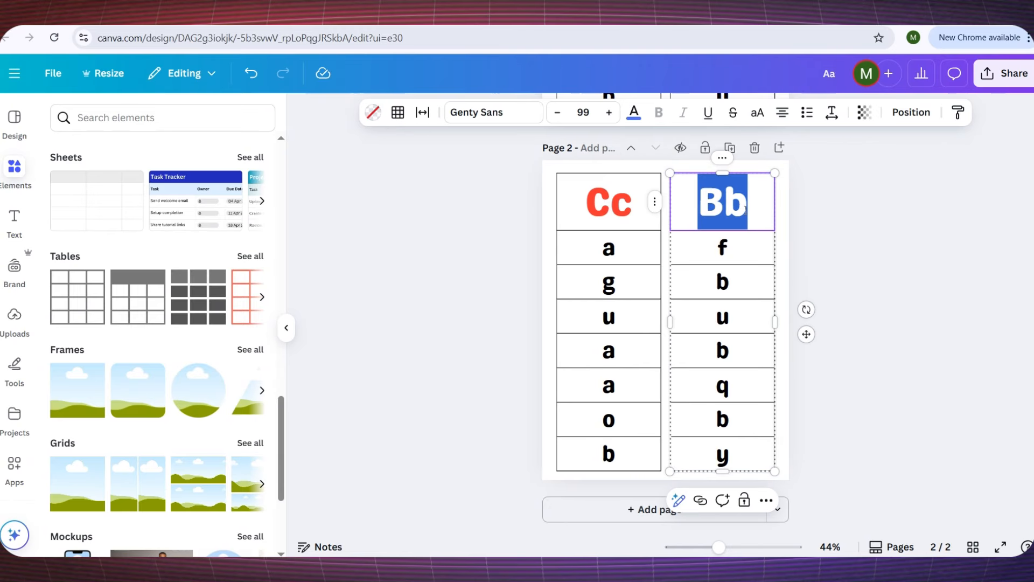
text(Dd)
click(840, 257)
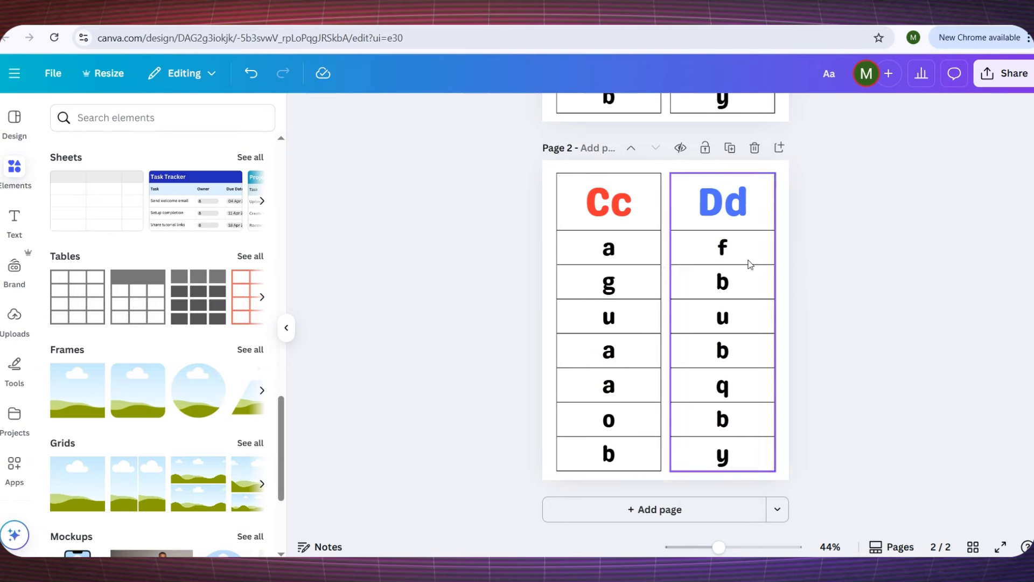
Recolor the Cc heading pink and the Dd heading orange
click(625, 213)
click(634, 112)
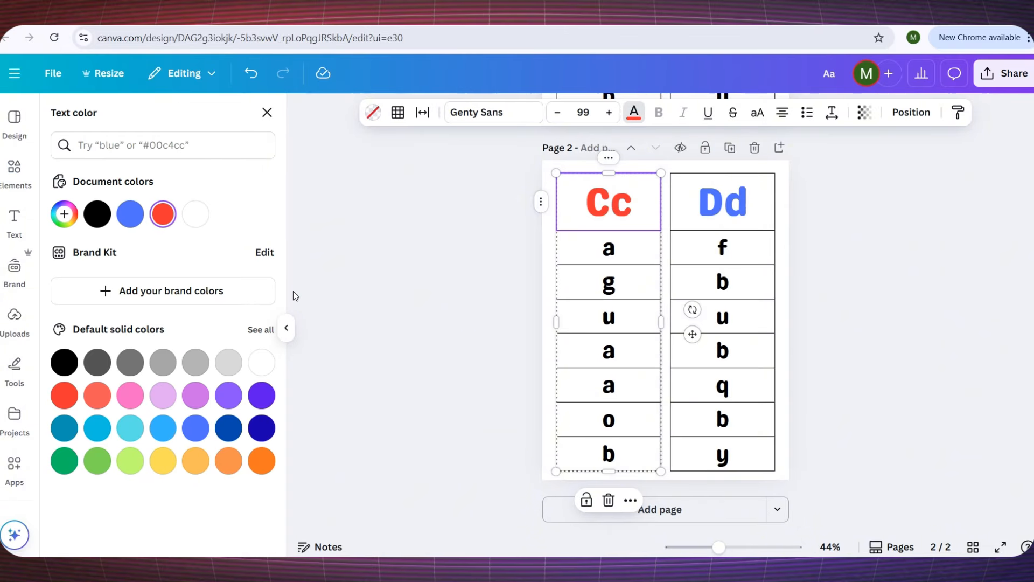
click(130, 394)
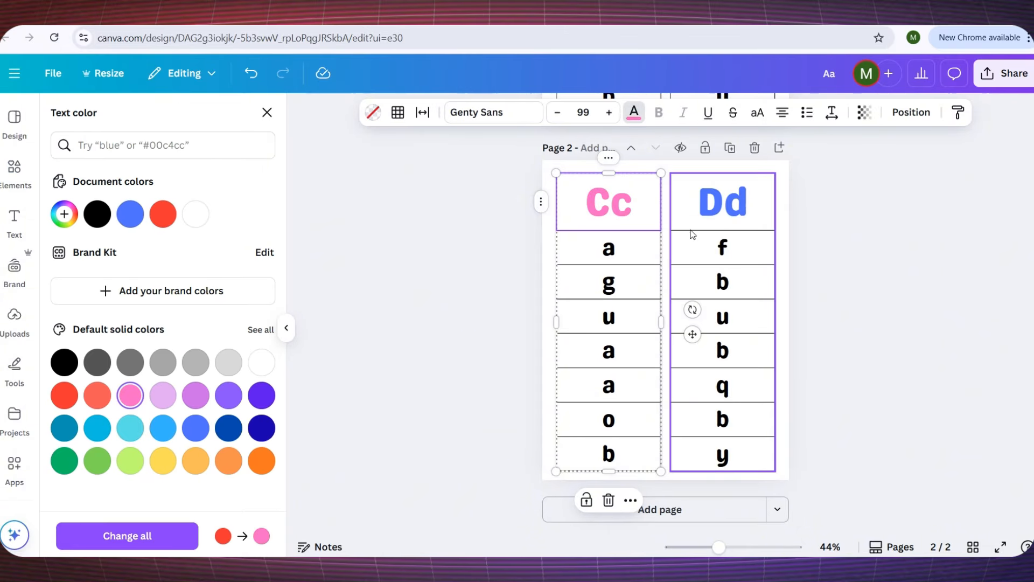
click(707, 213)
click(261, 460)
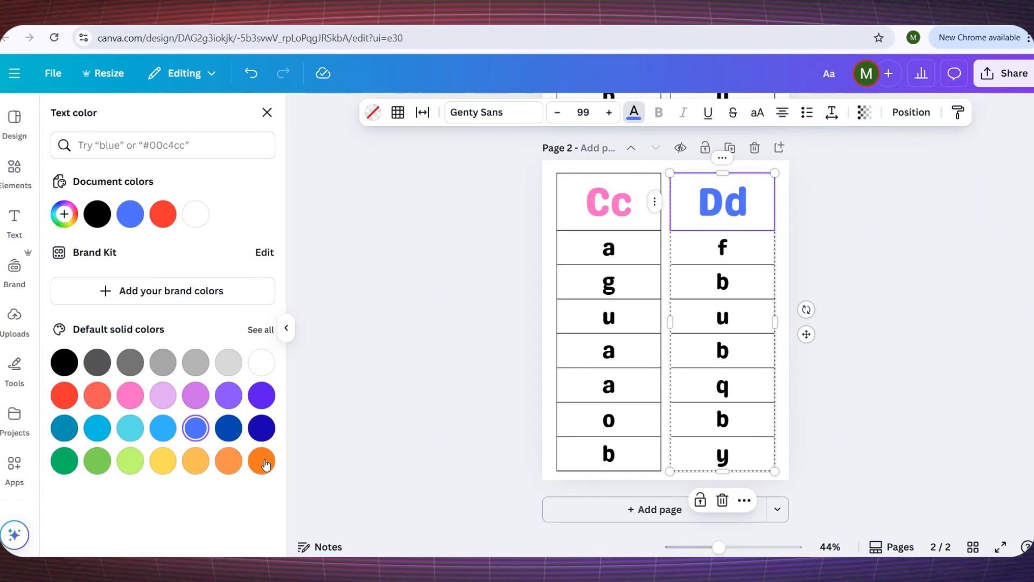
Replace the first four letters below the Cc heading with f, y, c and u
click(605, 252)
click(606, 250)
text(f)
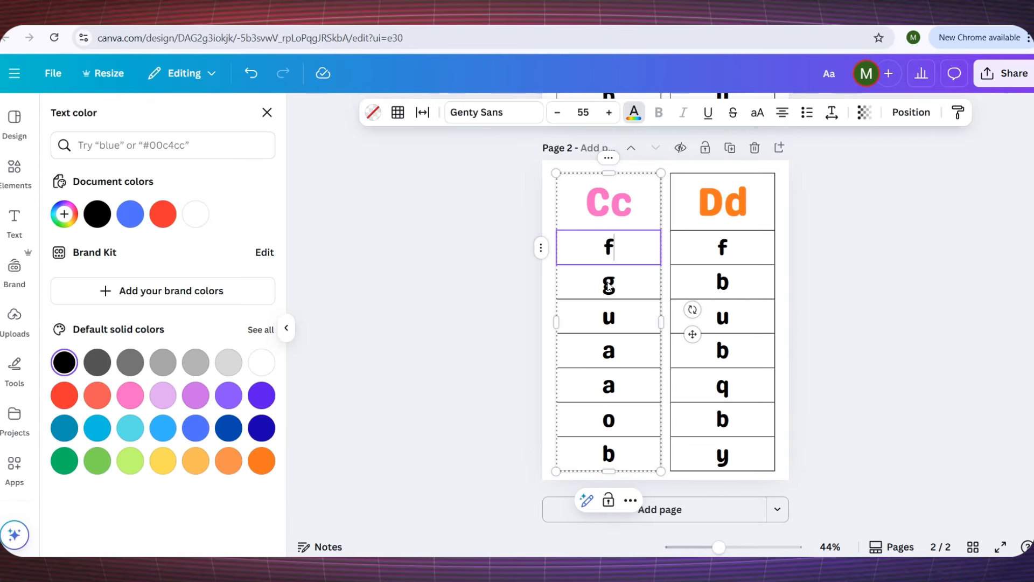
double_click(609, 281)
text(y)
double_click(609, 317)
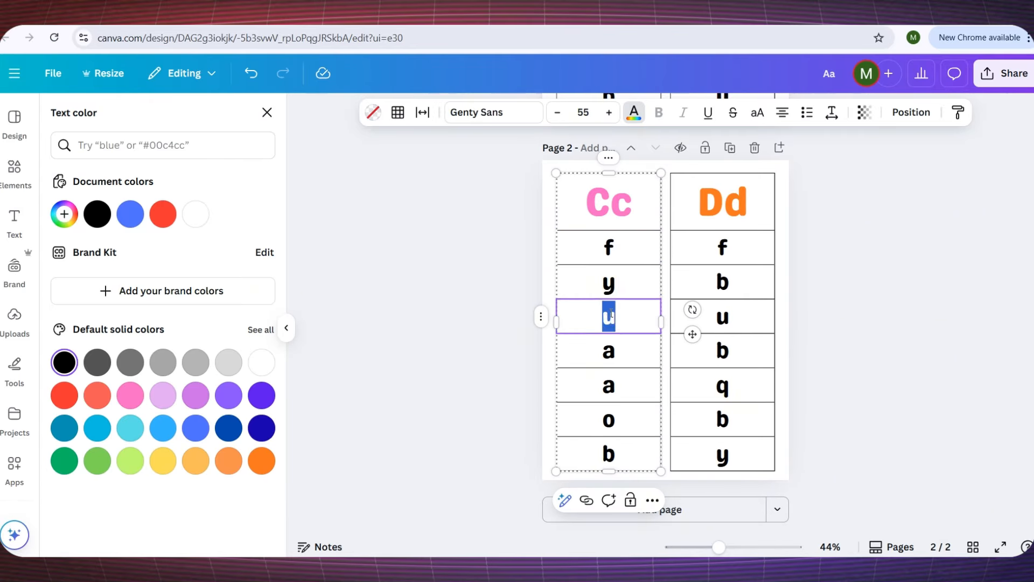
text(c)
click(609, 353)
click(609, 353)
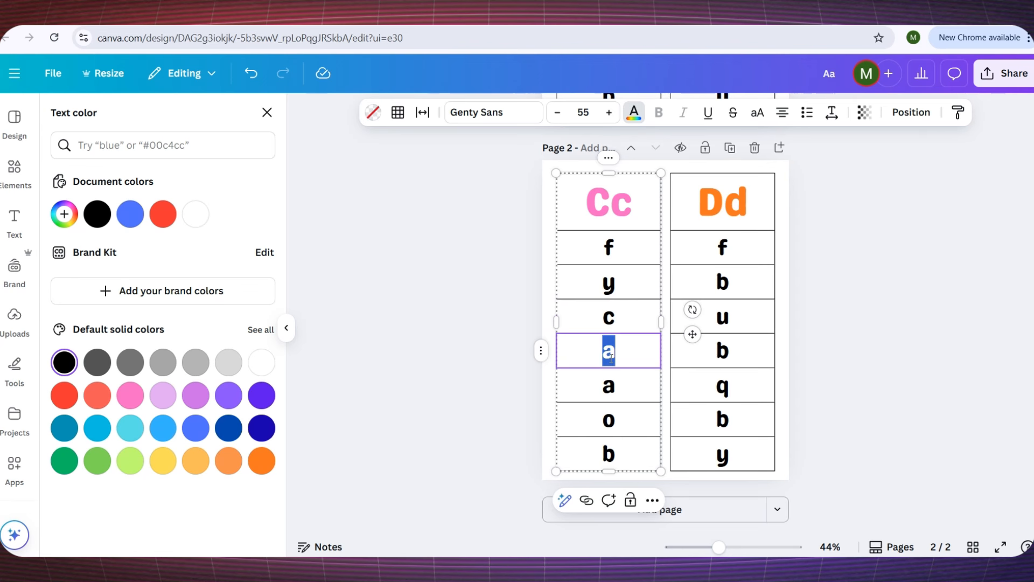
text(u)
Replace the last three letters in the Cc column with c, p and c
click(616, 389)
double_click(615, 389)
text(c)
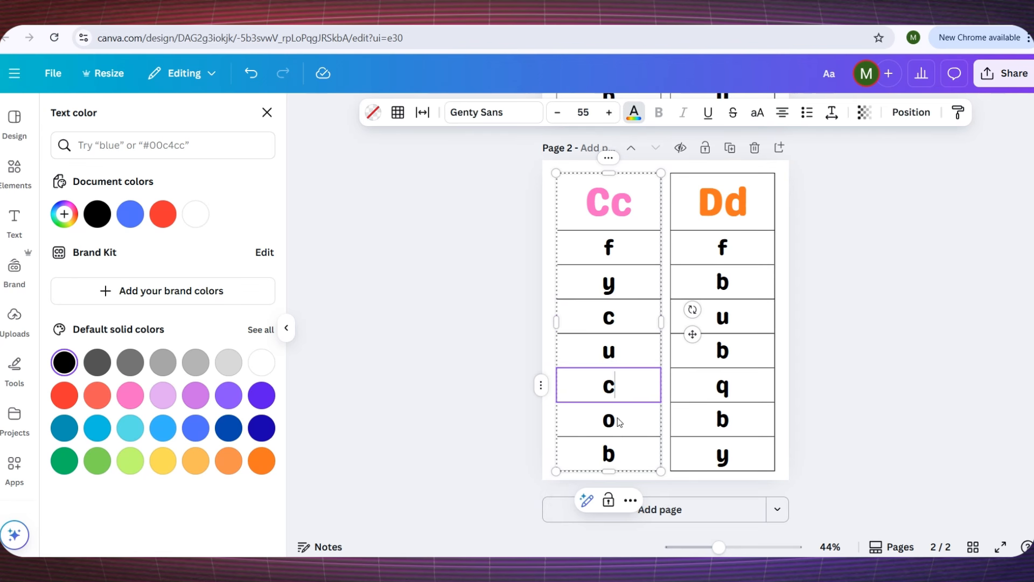
double_click(618, 455)
text(c)
click(621, 424)
double_click(621, 424)
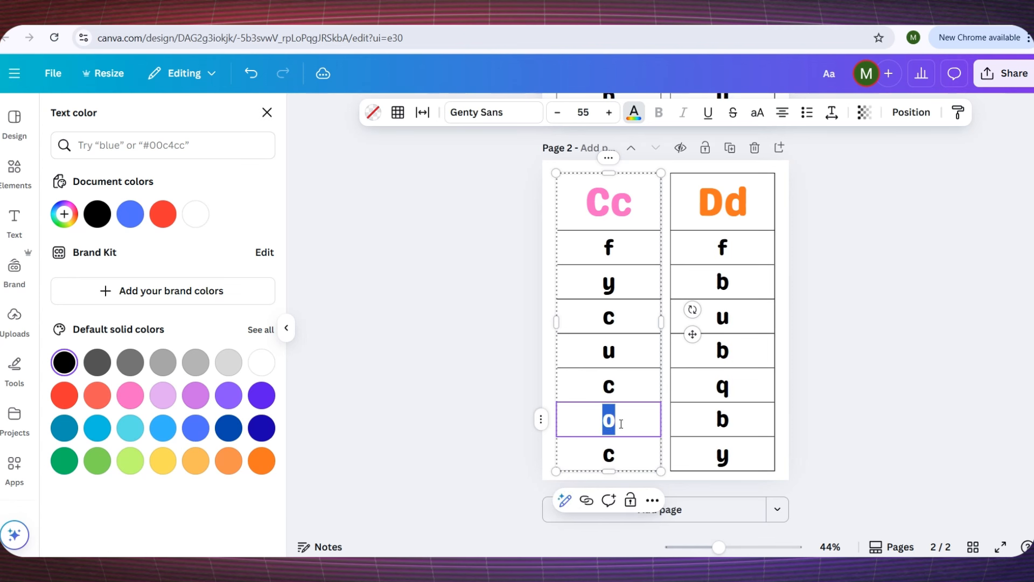
text(p)
Replace the first four letters below the Dd heading with d, g, d and o
double_click(736, 252)
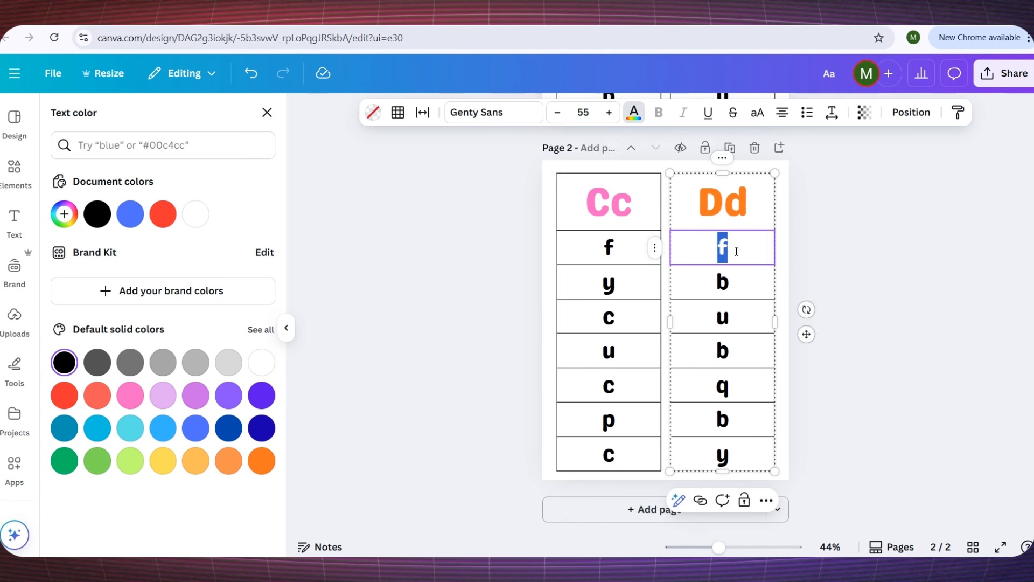
text(d)
double_click(742, 290)
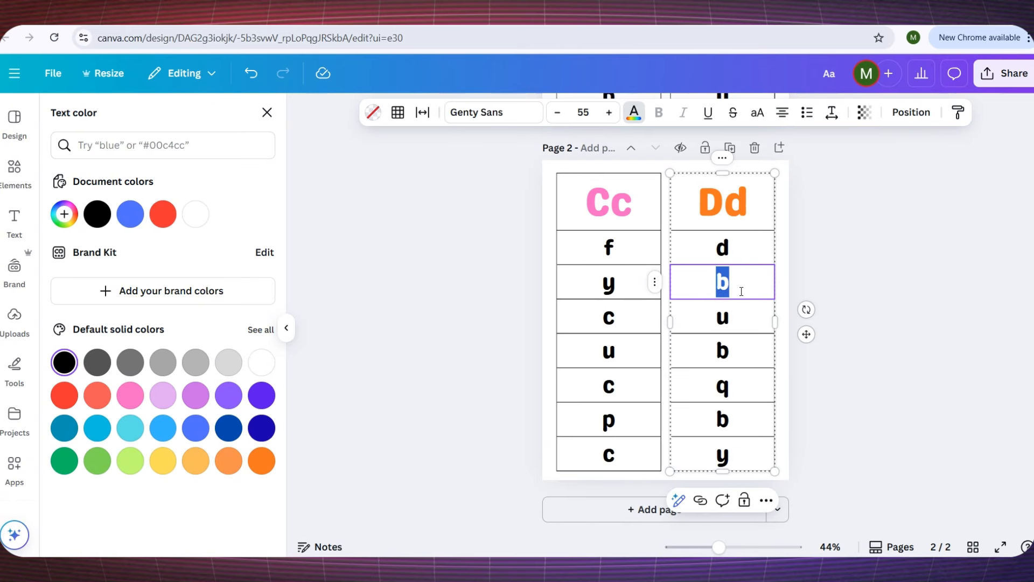
text(g)
double_click(729, 310)
text(d)
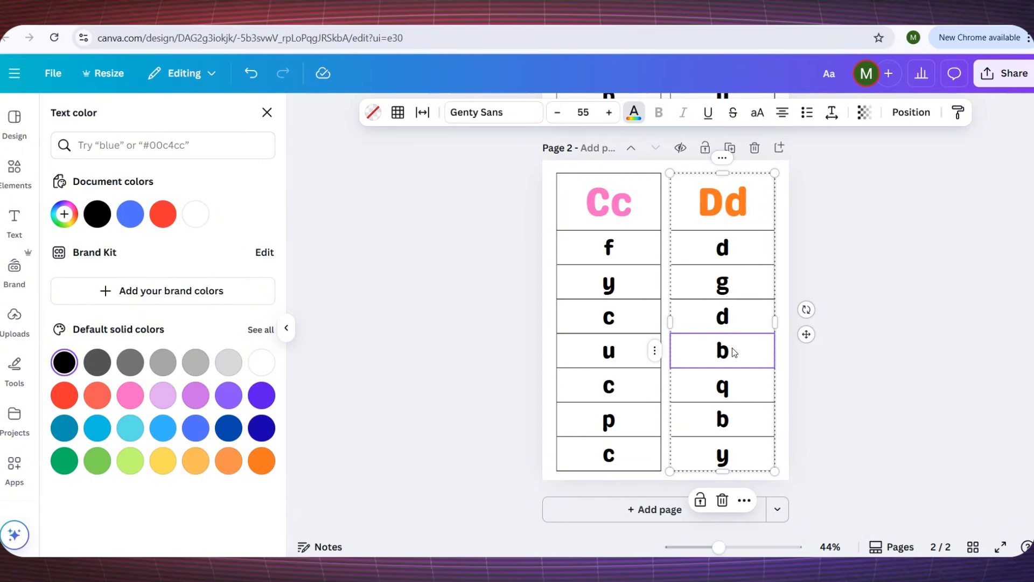
double_click(733, 352)
text(o)
Replace the last three letters in the Dd column with p, d and m, and deselect the table
double_click(725, 385)
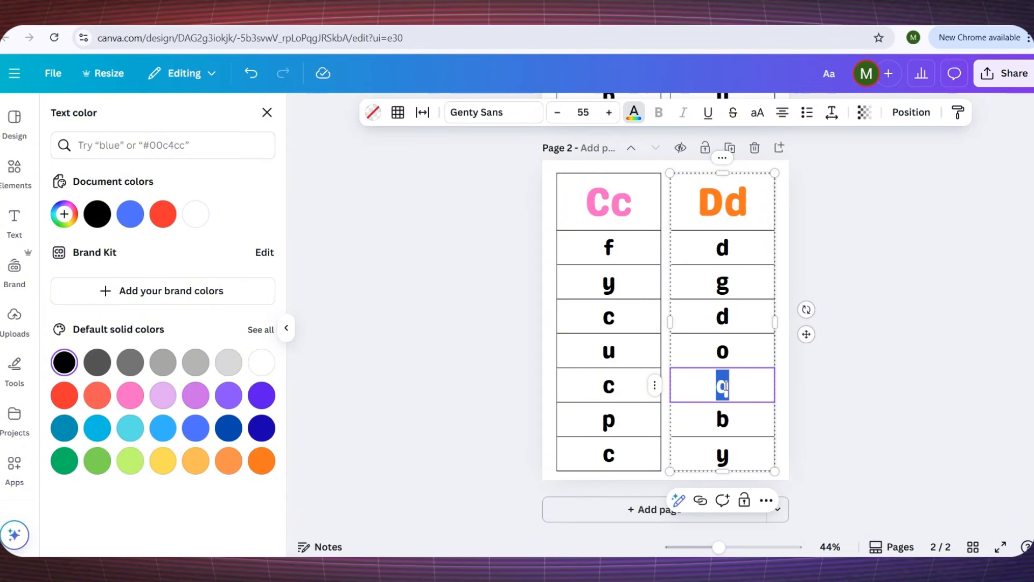
text(p)
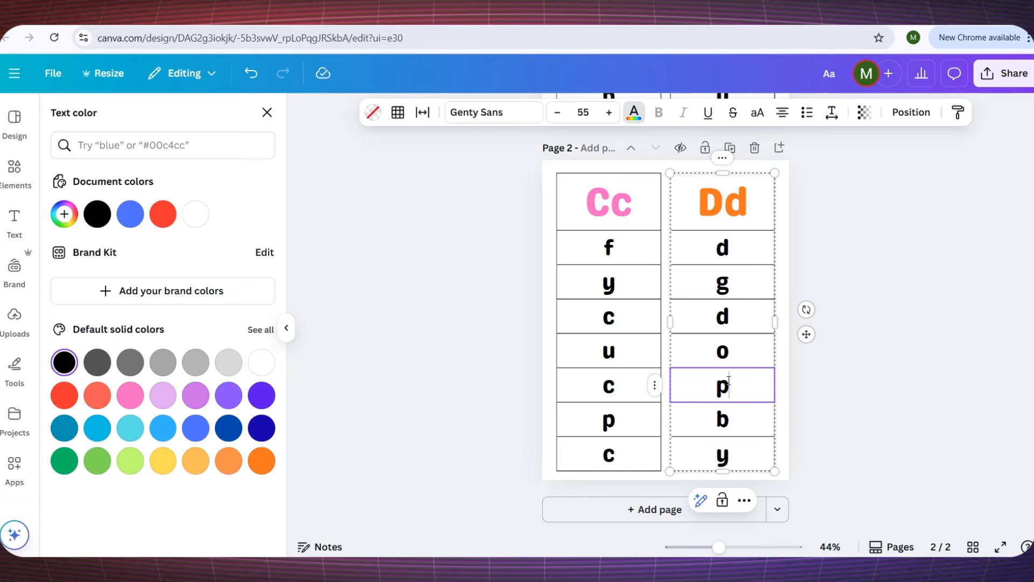
double_click(732, 418)
text(d)
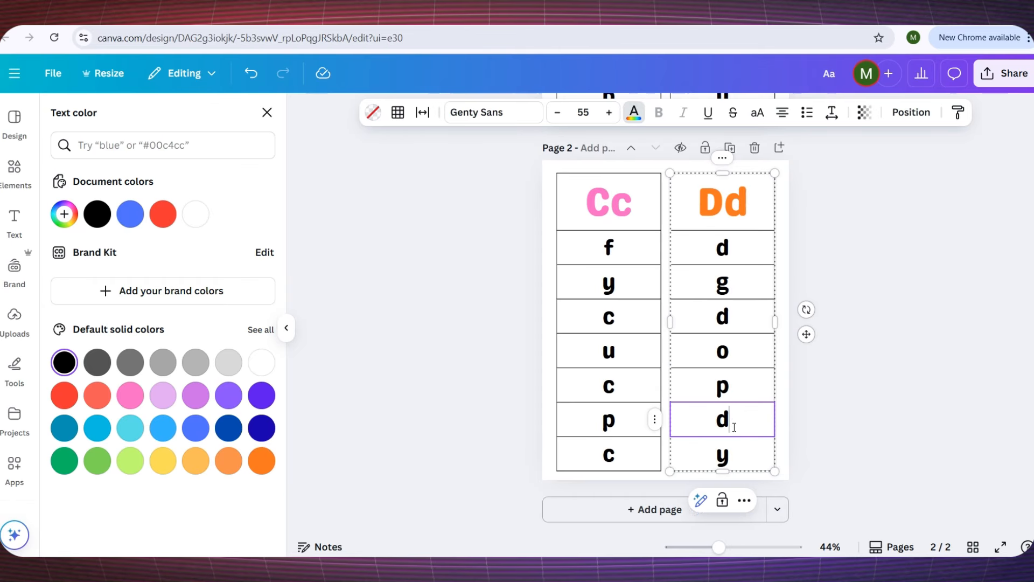
double_click(729, 456)
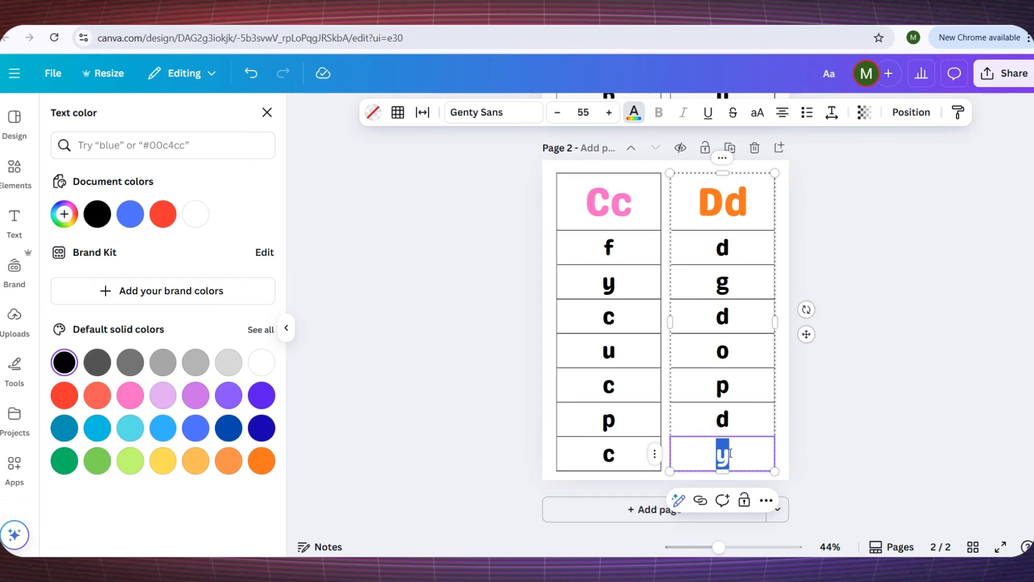
text(m)
key(Escape)
click(835, 408)
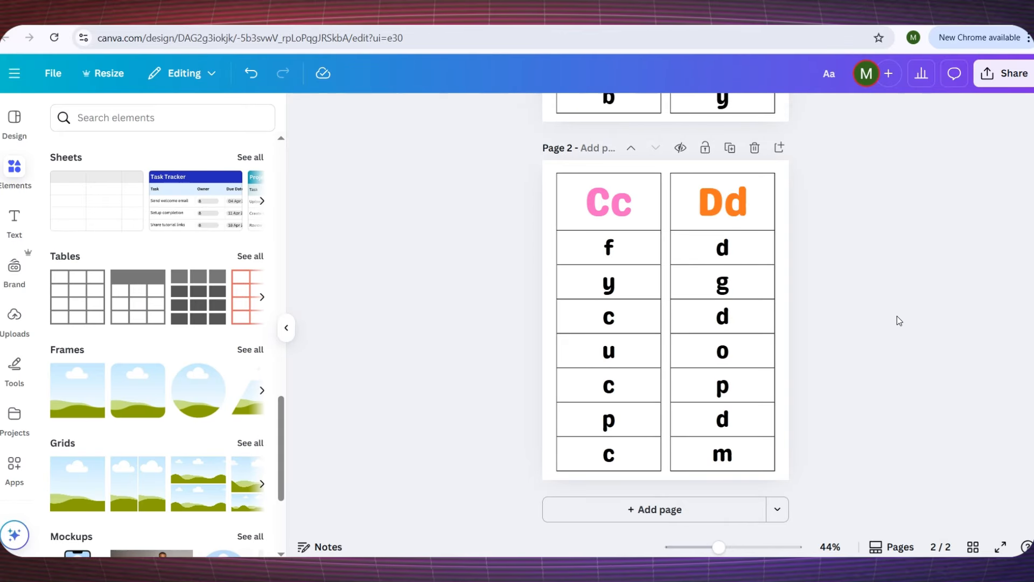
Review both pages and set the design's download file type to PDF Standard
scroll(875, 276, up, 5)
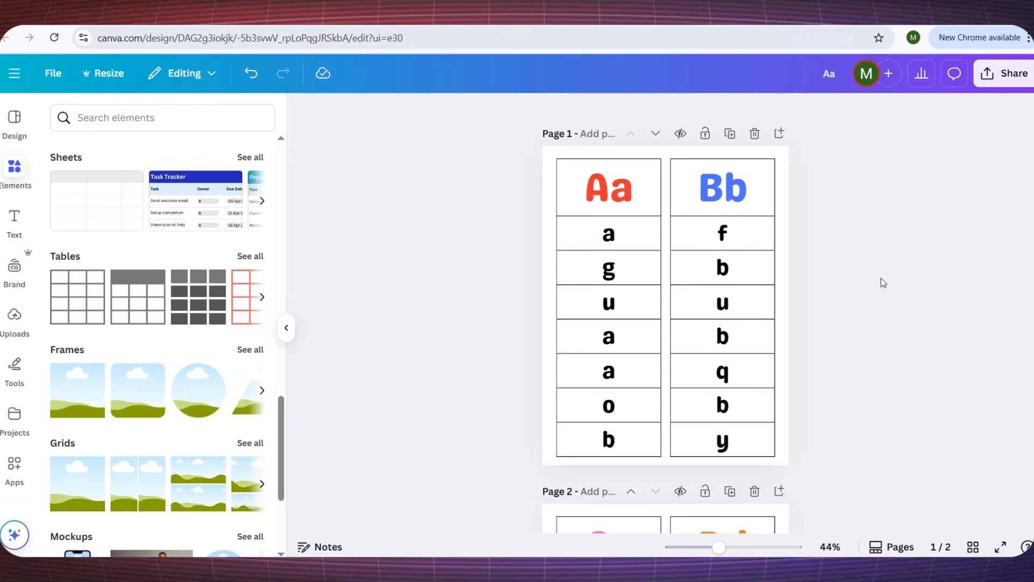
scroll(883, 283, down, 5)
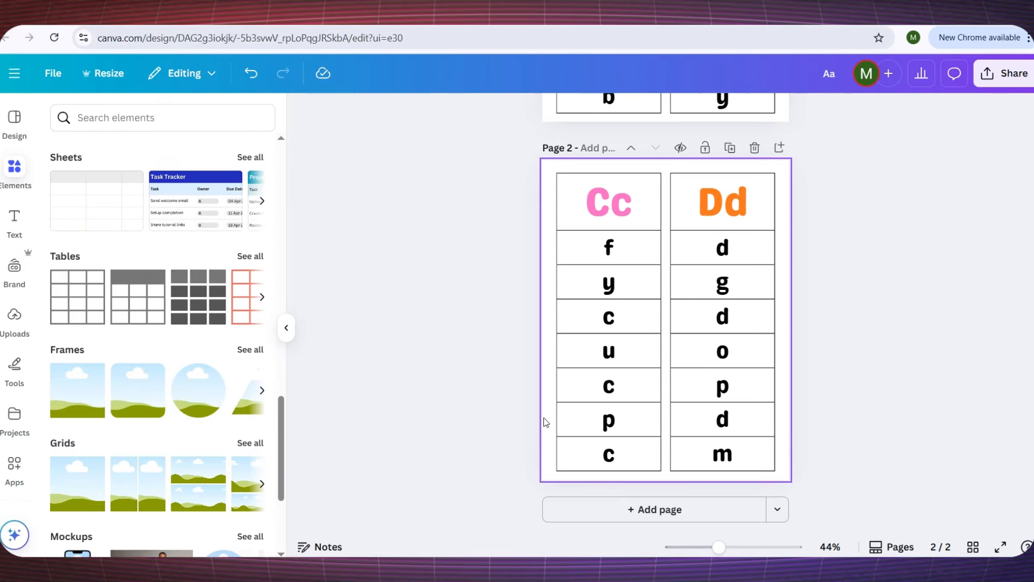
click(987, 73)
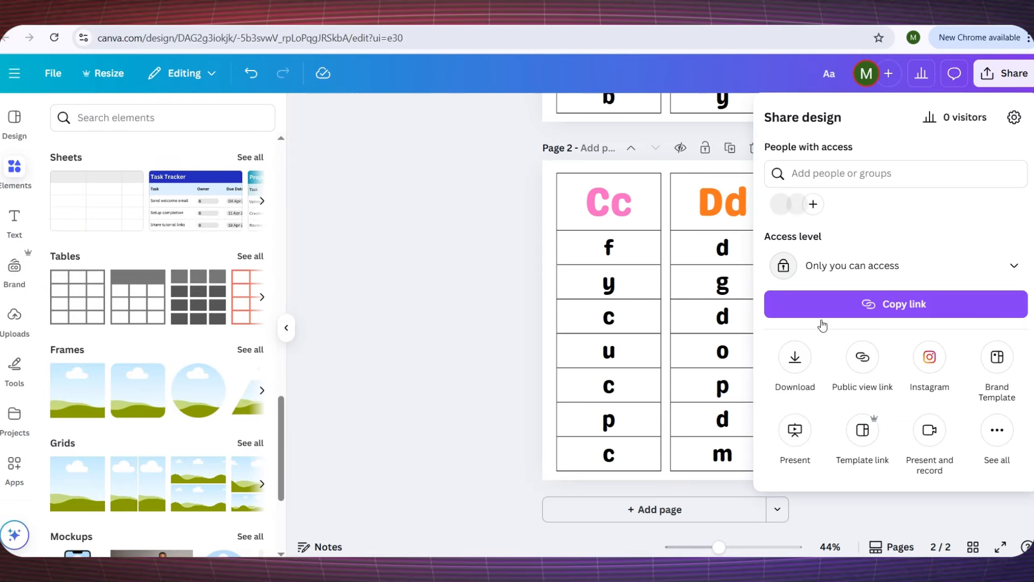
click(795, 357)
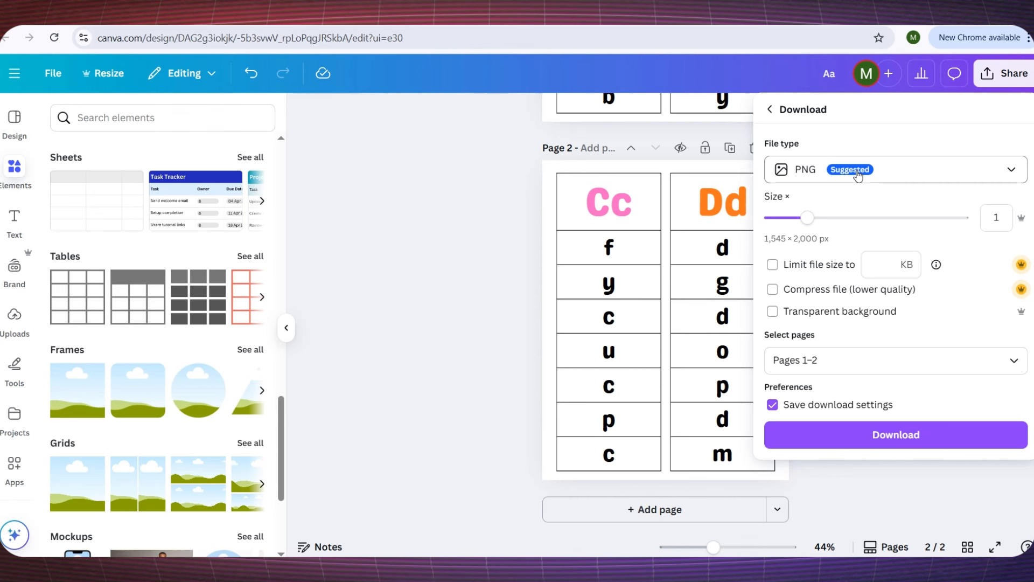
click(858, 172)
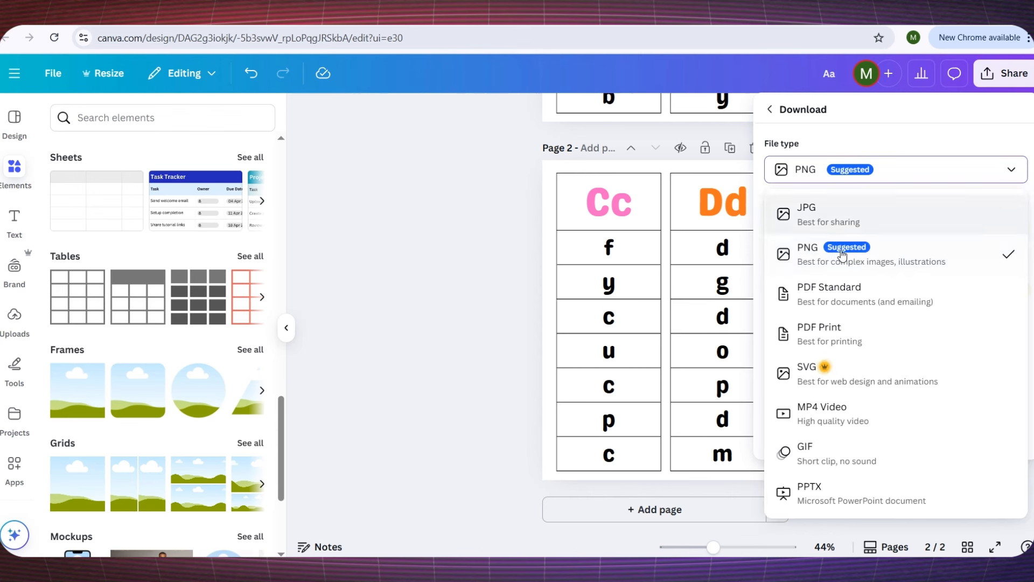
click(819, 291)
click(883, 367)
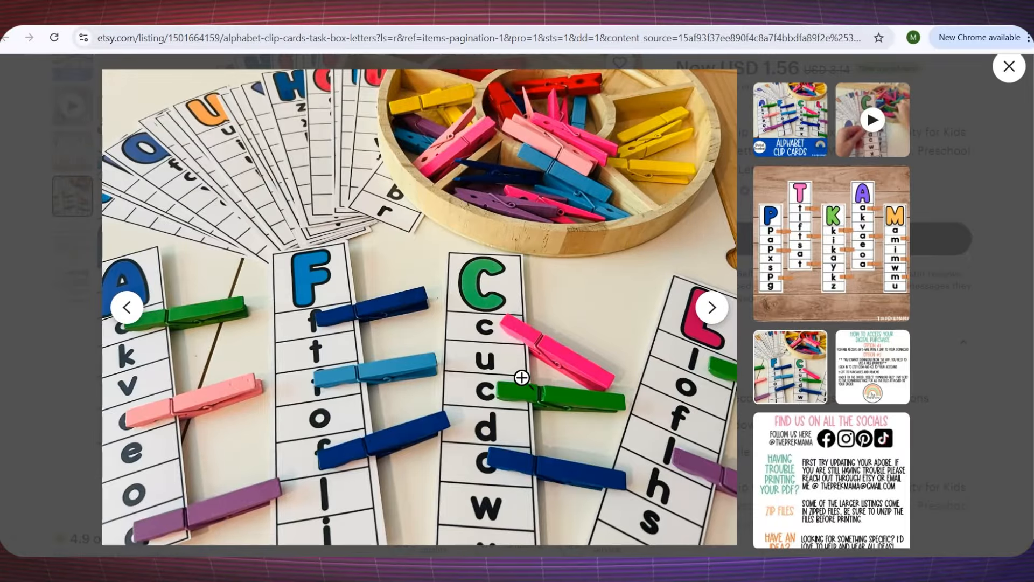
View the next photo of the alphabet clip cards listing on Etsy
click(717, 304)
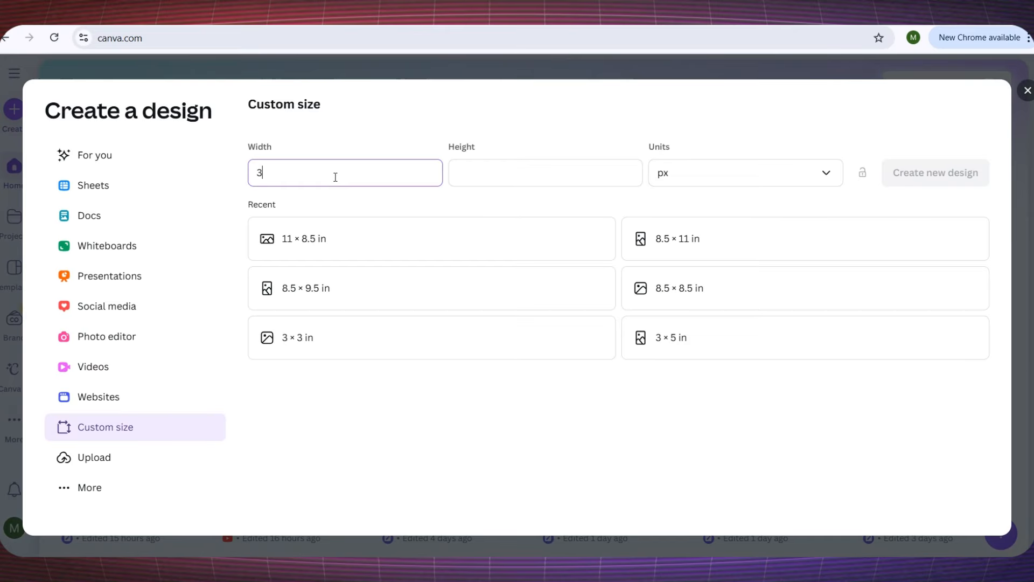
Create a new custom-size Canva design 3000 px wide and 2250 px high
text(000)
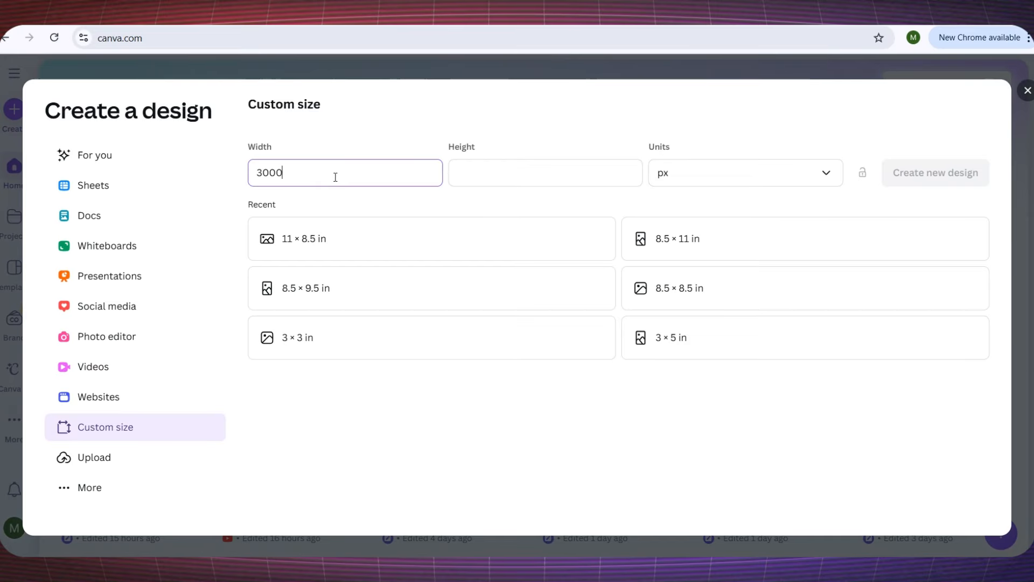
click(508, 163)
text(2)
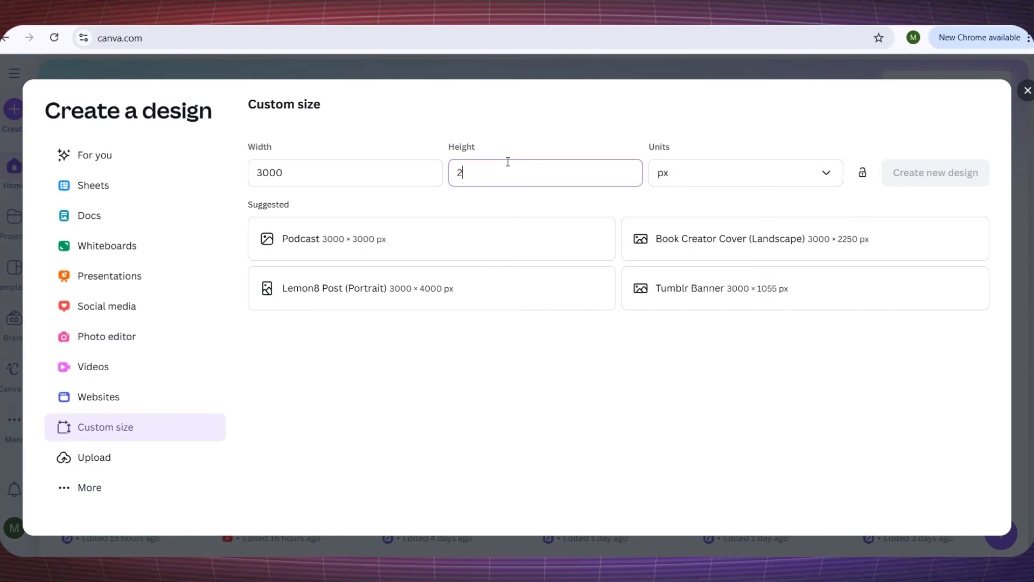
text(250)
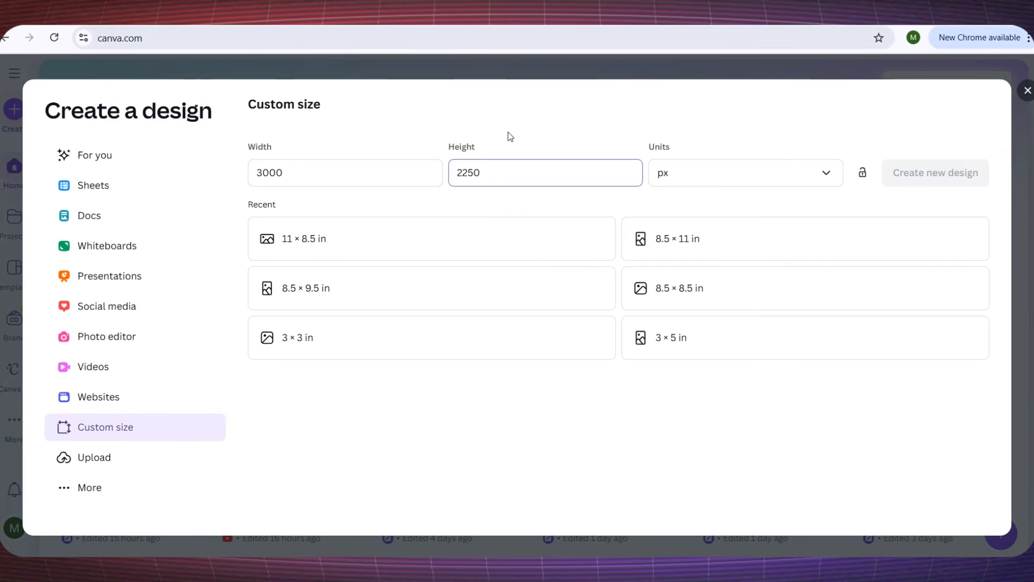
click(935, 176)
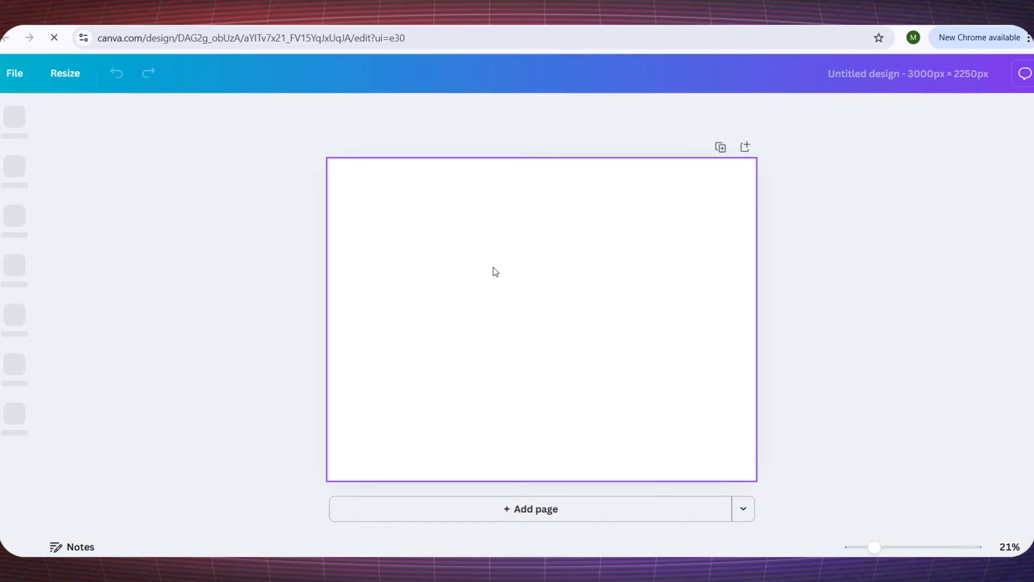
Find the Background app among the apps from Canva and open it
scroll(12, 291, down, 5)
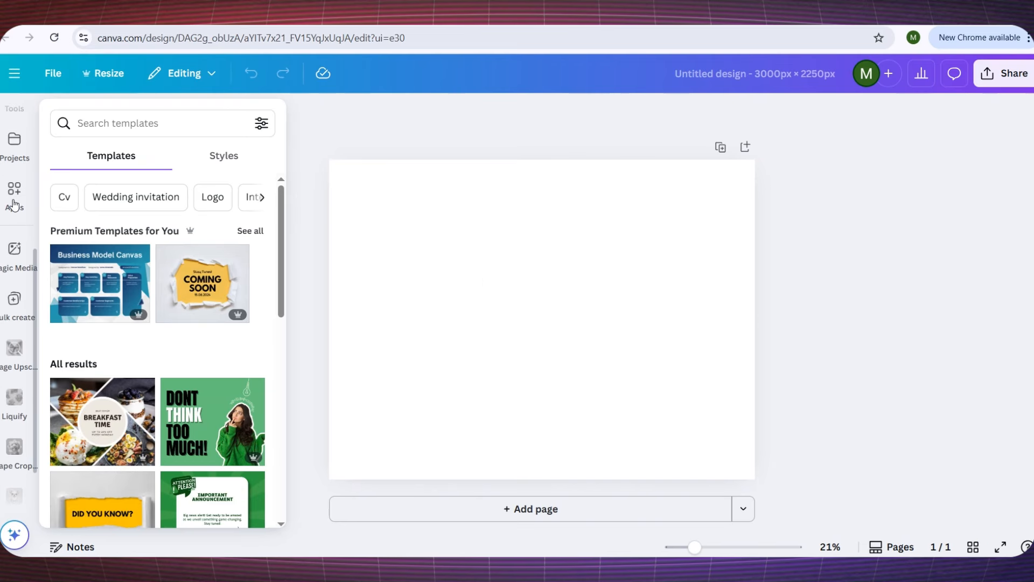
click(14, 205)
scroll(22, 349, up, 3)
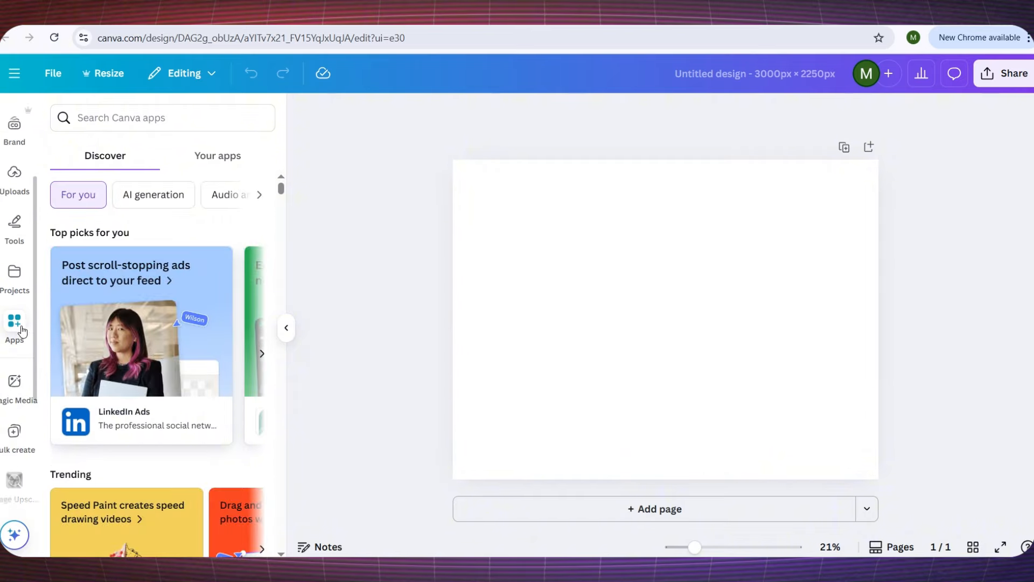
scroll(20, 345, up, 2)
scroll(19, 345, down, 1)
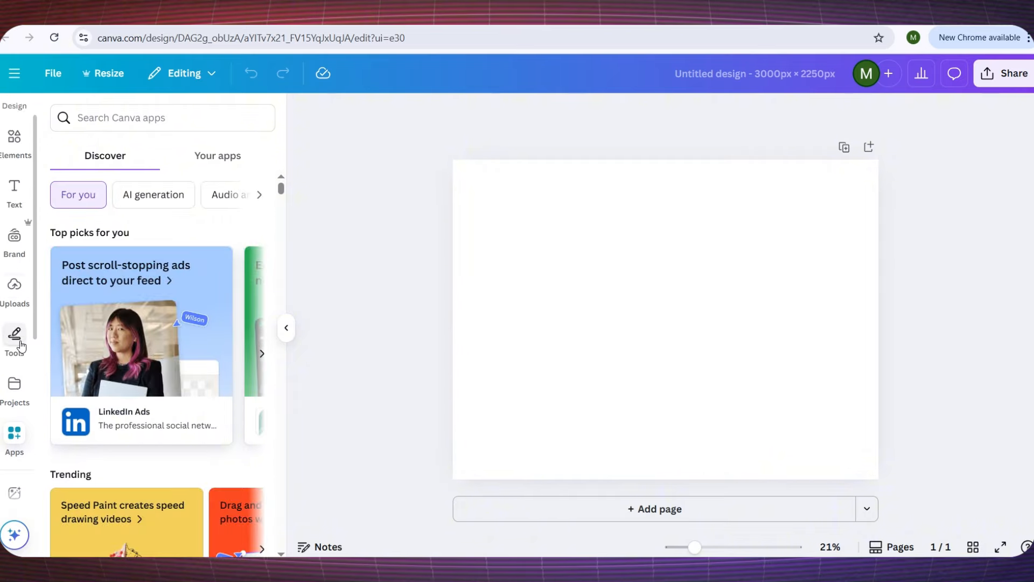
scroll(132, 282, down, 5)
scroll(132, 282, down, 3)
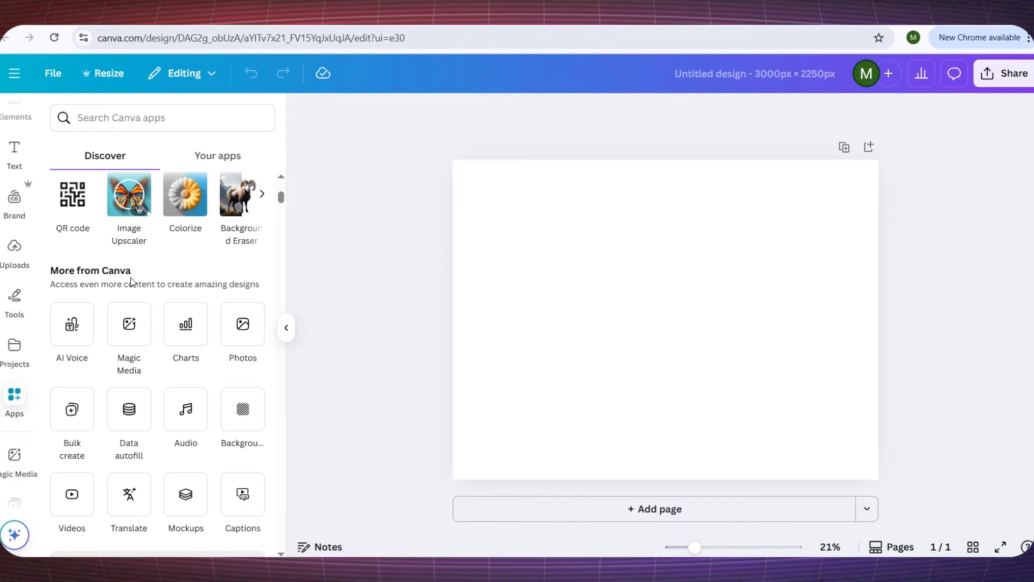
click(240, 420)
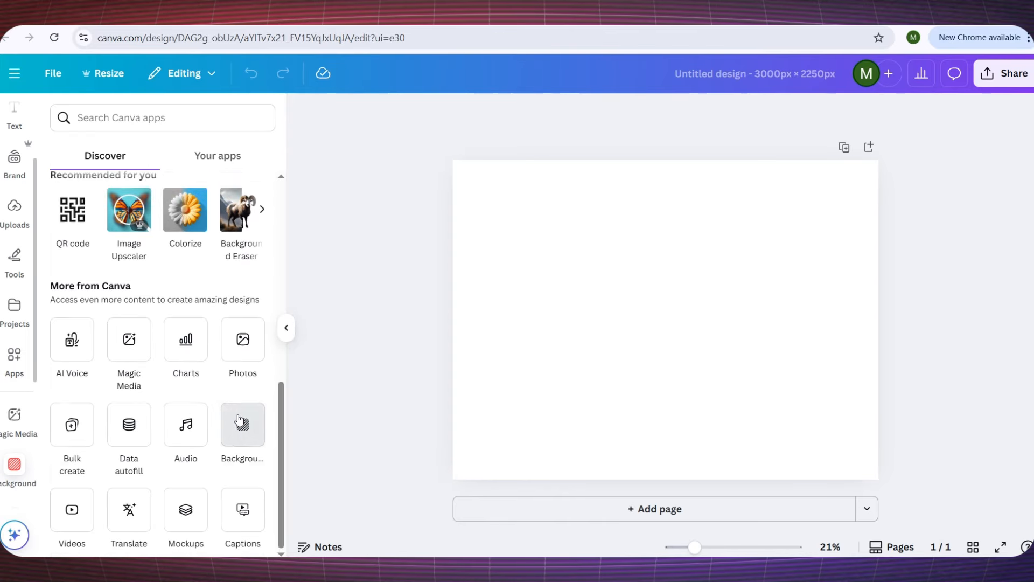
Browse the backgrounds and apply the dark brown wooden plank image to the page
scroll(226, 377, down, 8)
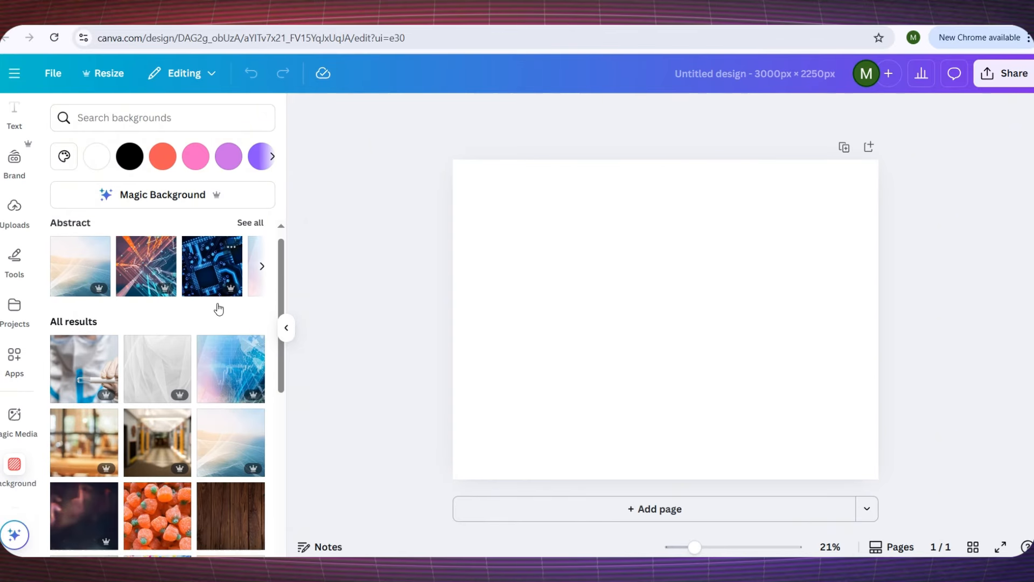
scroll(162, 398, up, 6)
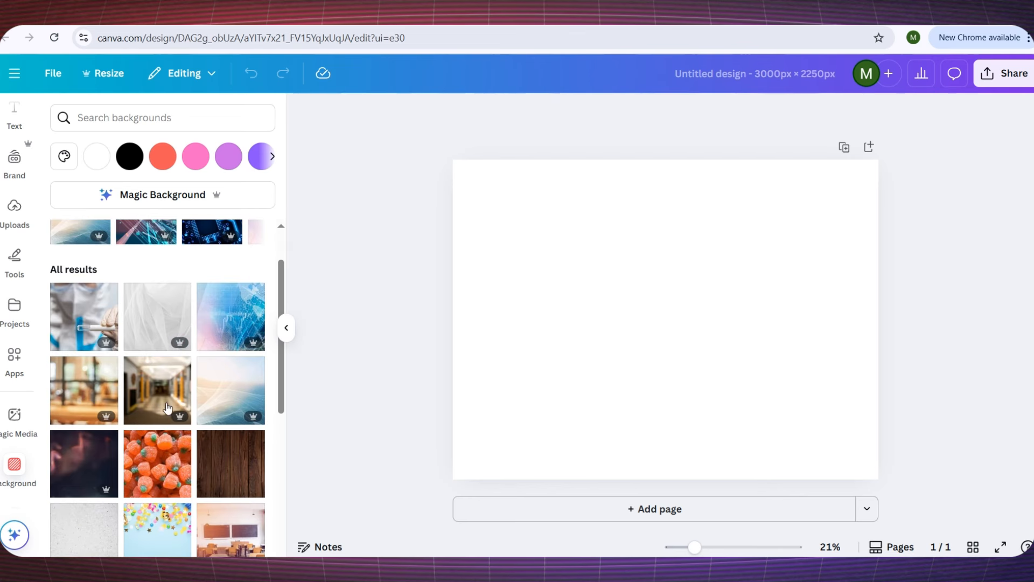
click(210, 488)
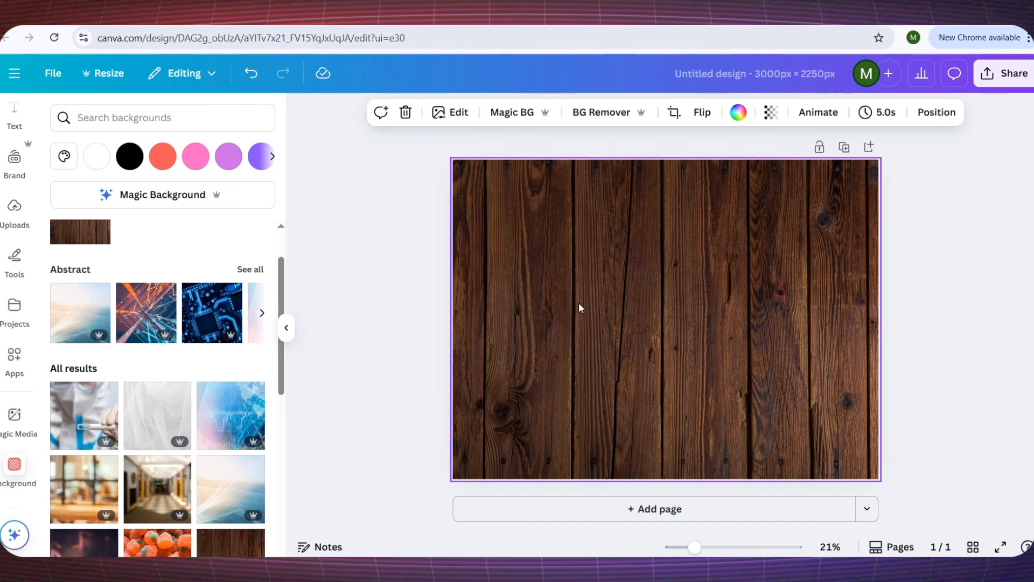
Copy the Aa and Bb tables from page 1 of the clip cards design into the wood-background listing image
scroll(130, 404, down, 5)
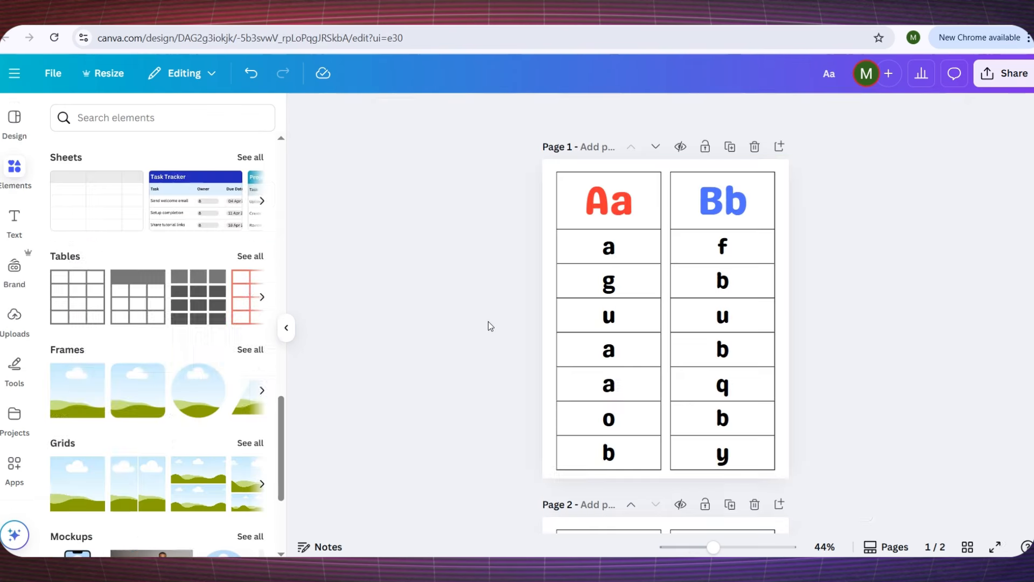
drag(509, 459, 660, 192)
click(520, 399)
drag(493, 474, 864, 162)
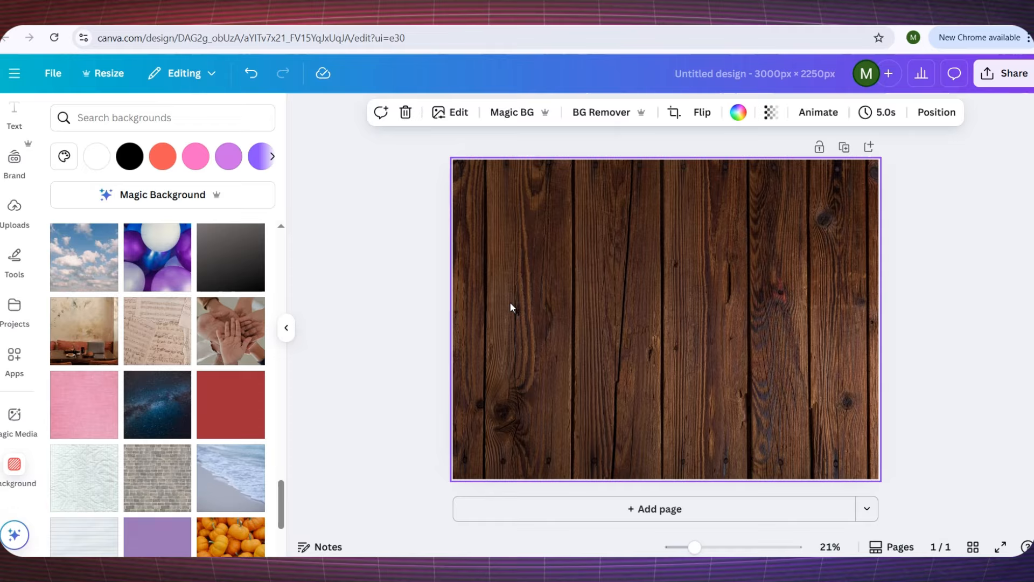
key(ctrl+v)
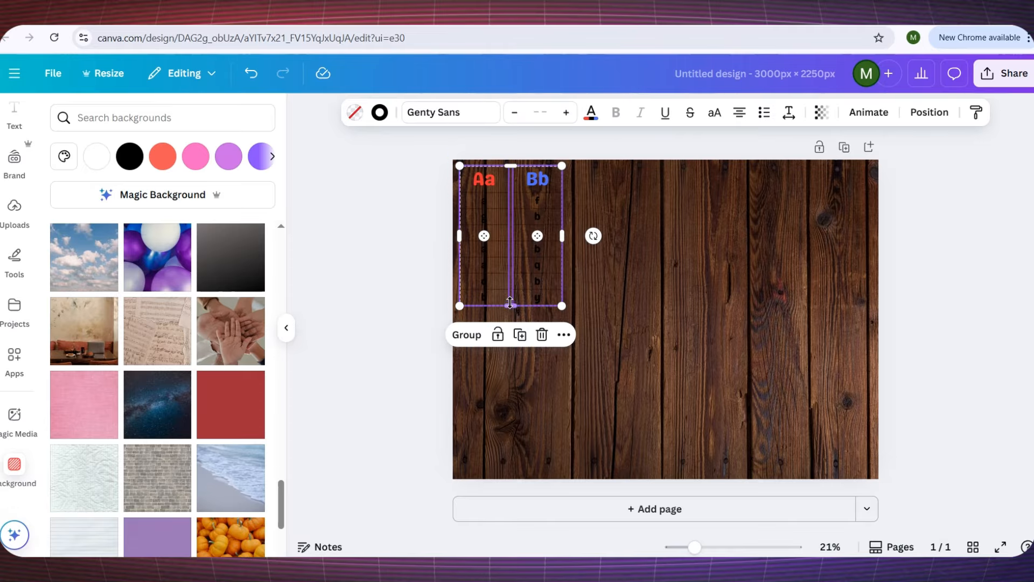
click(410, 289)
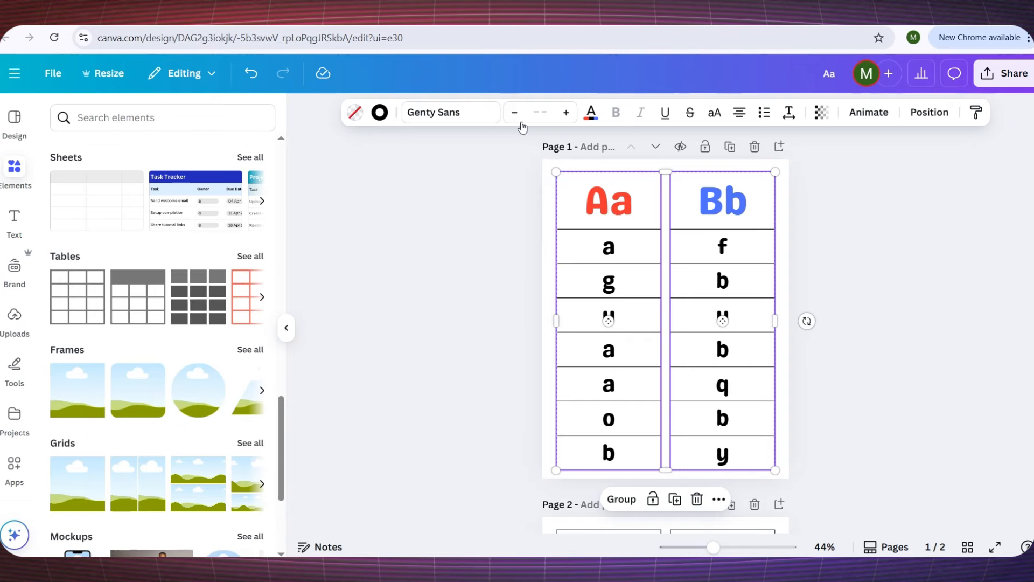
Copy the Cc table from page 2 of the clip cards design and place it beside the Bb table in the listing image
scroll(561, 324, down, 9)
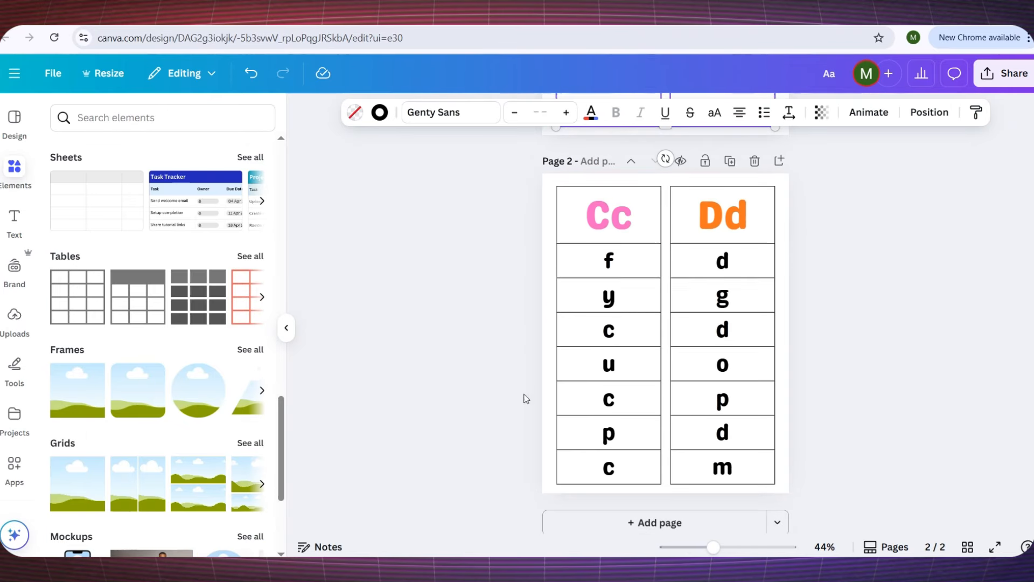
drag(520, 415, 618, 369)
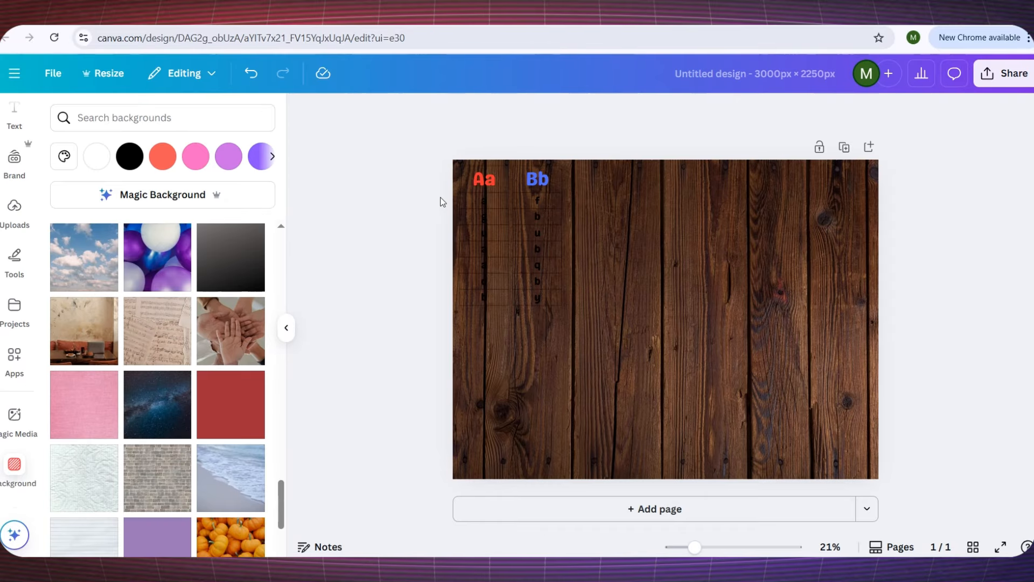
key(ctrl+v)
drag(539, 249, 655, 252)
click(425, 346)
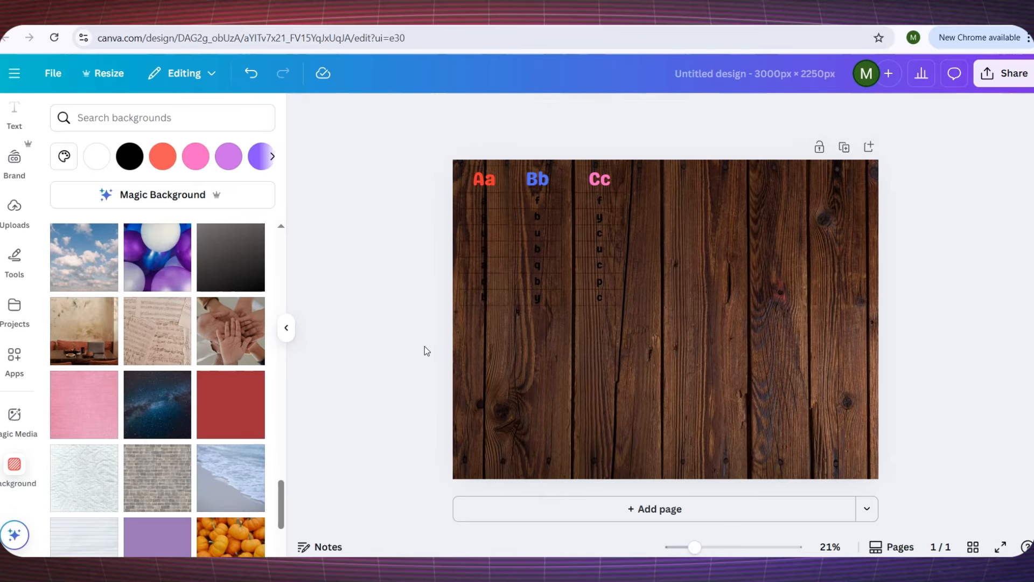
Fill the Aa, Bb and Cc tables with white
key(ctrl+plus)
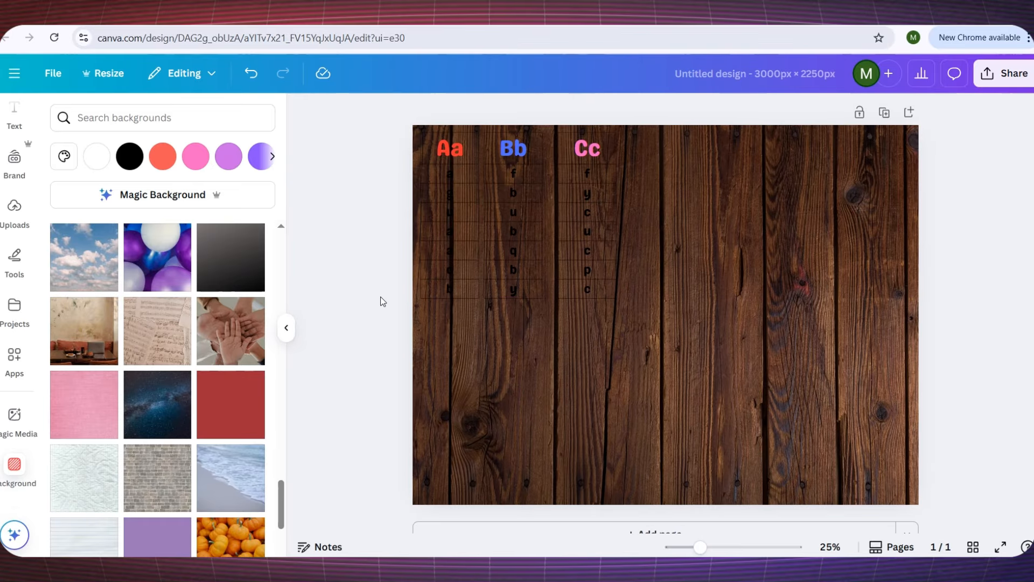
drag(380, 296, 619, 211)
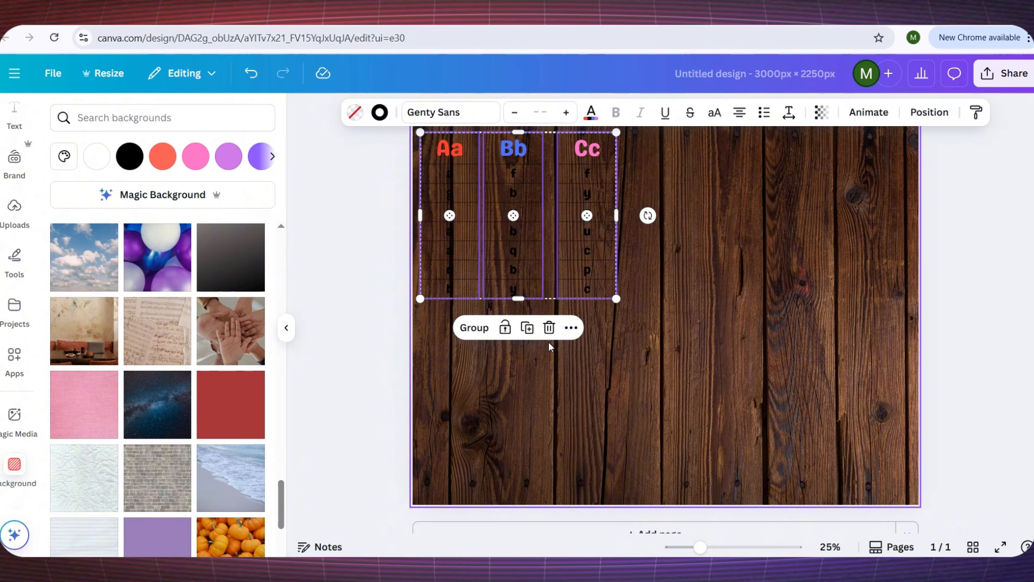
click(354, 113)
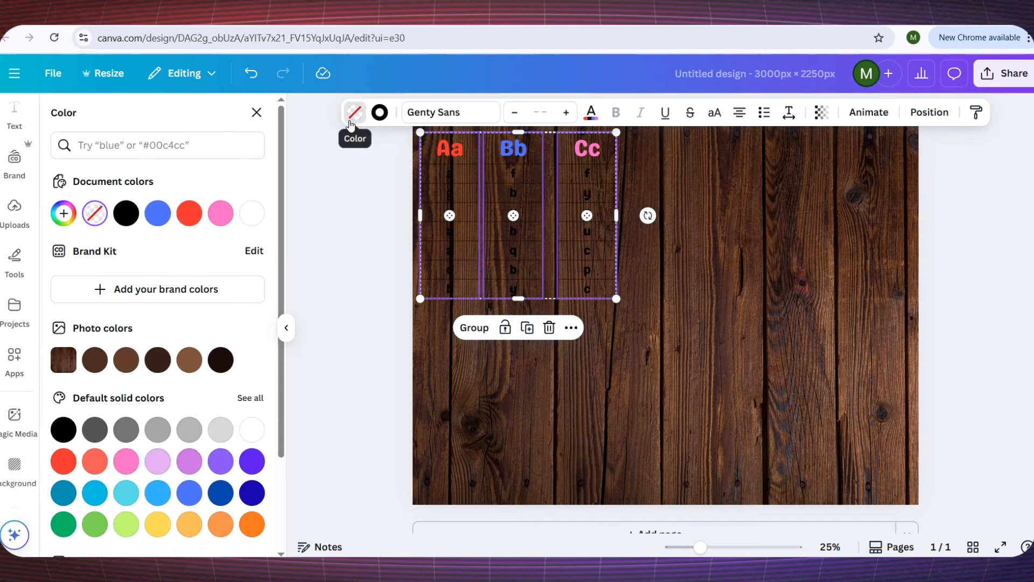
click(251, 213)
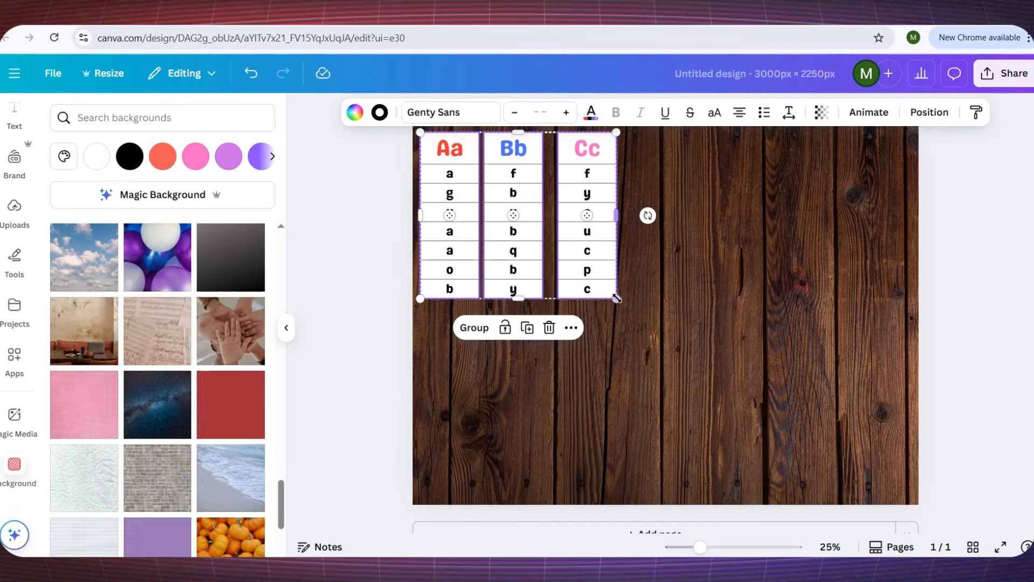
Enlarge the three tables together to fill most of the page height, centre them on the wood background and deselect them
drag(617, 299, 733, 393)
ctrl+scroll(616, 309, down, 2)
drag(617, 309, 670, 352)
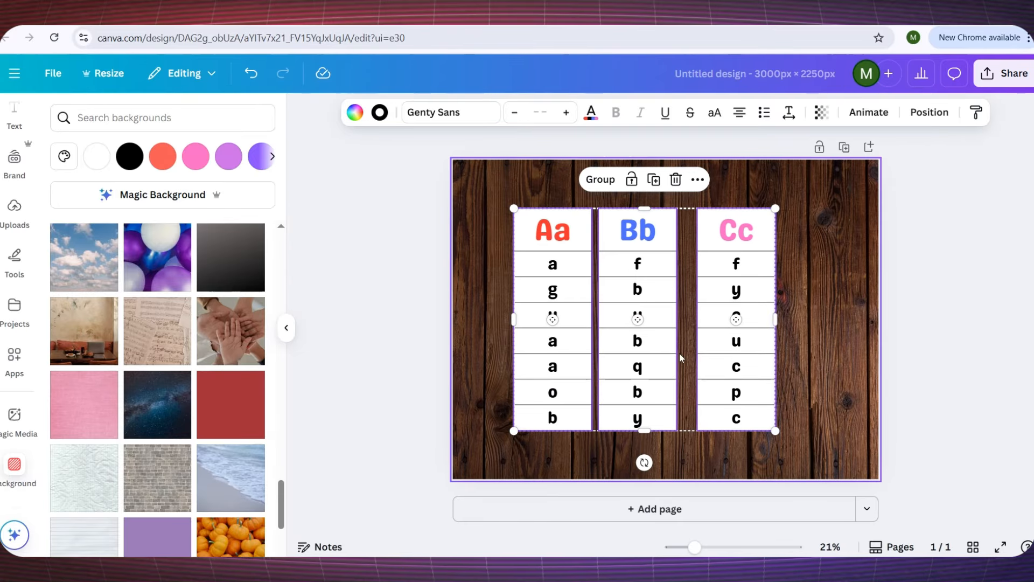
drag(773, 429, 799, 447)
click(888, 384)
Space the columns evenly by shifting the Cc table outward and centring the Bb table on the page
click(773, 350)
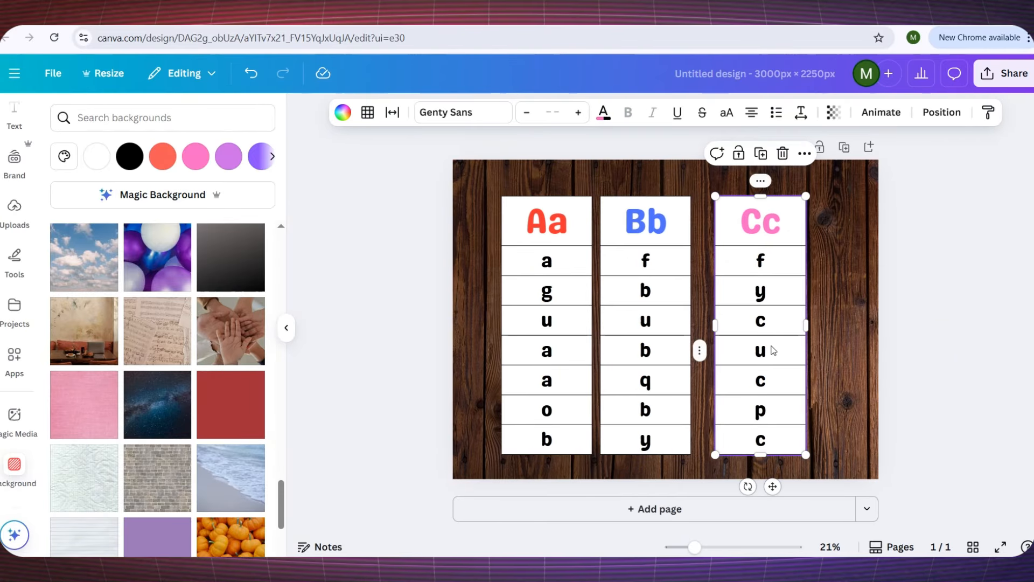
drag(774, 351, 796, 350)
drag(668, 351, 687, 351)
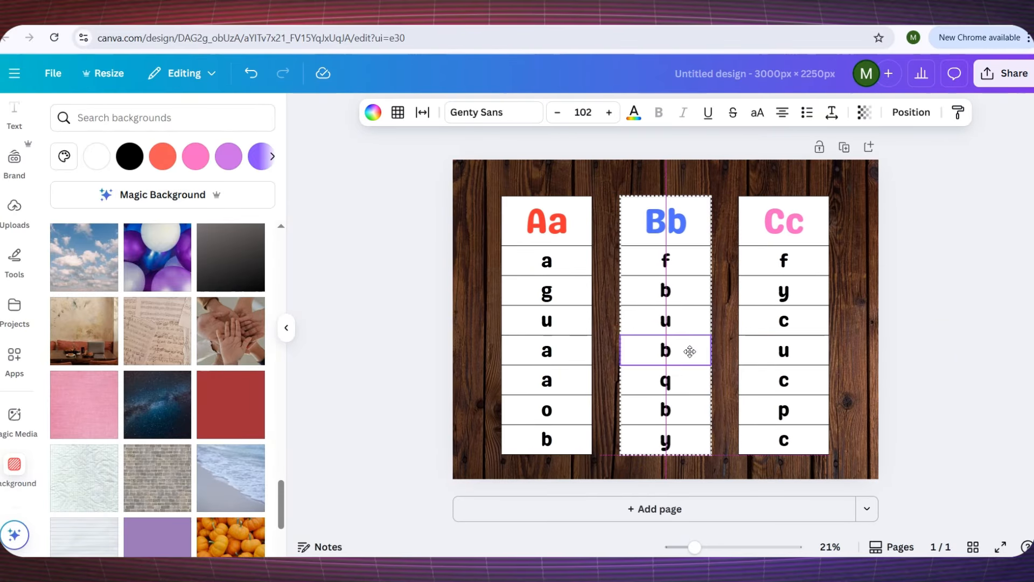
Rotate the Aa table to -7° and tilt the Cc table the opposite way to mirror it
click(534, 370)
drag(535, 486, 561, 486)
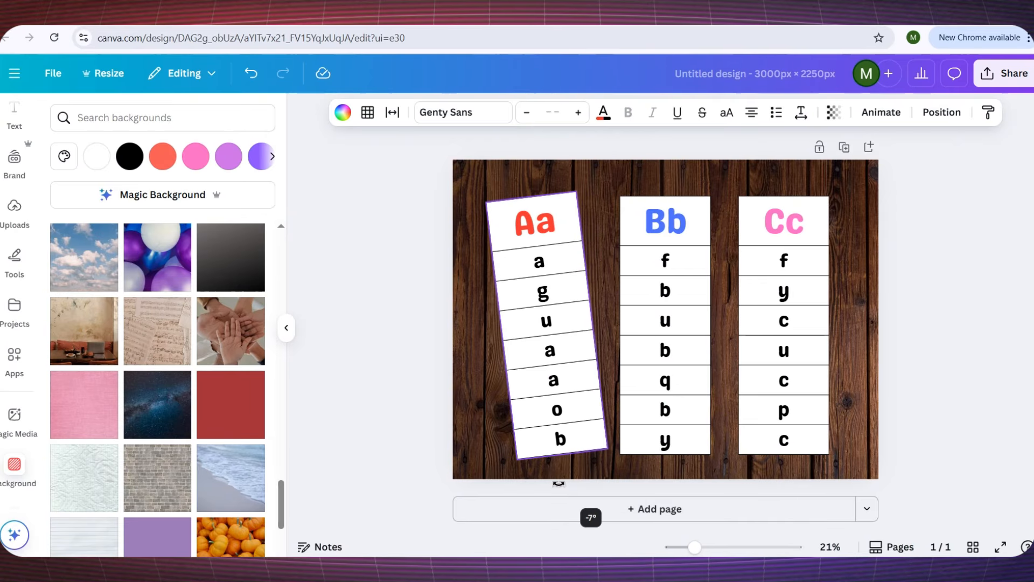
click(796, 364)
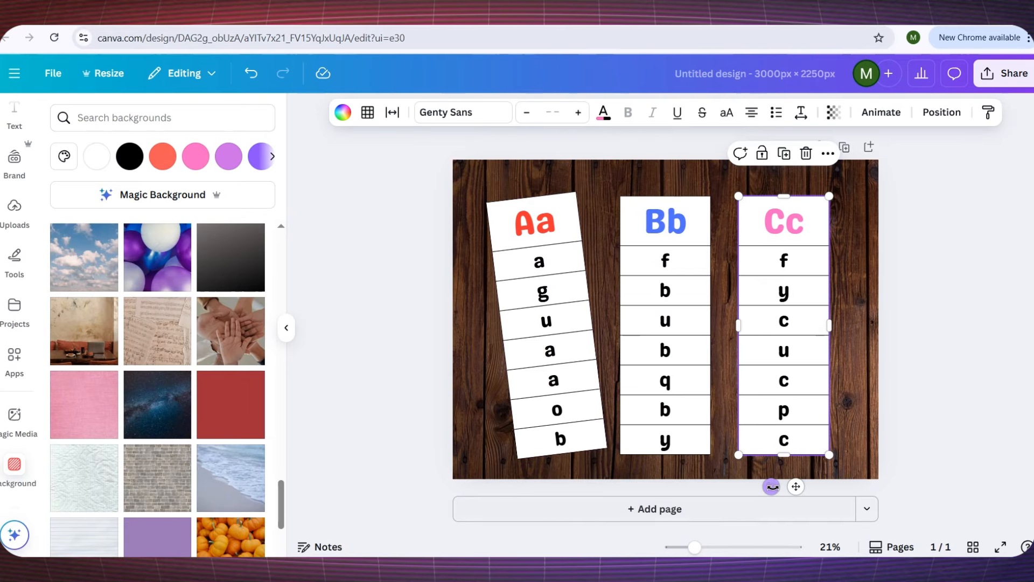
drag(771, 486, 753, 482)
click(557, 447)
drag(554, 485, 551, 481)
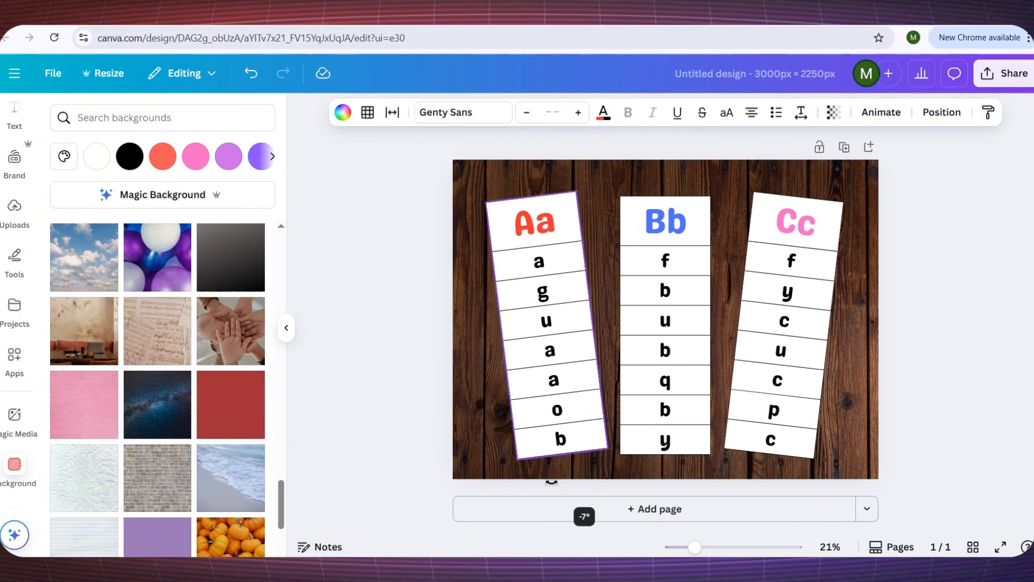
click(419, 439)
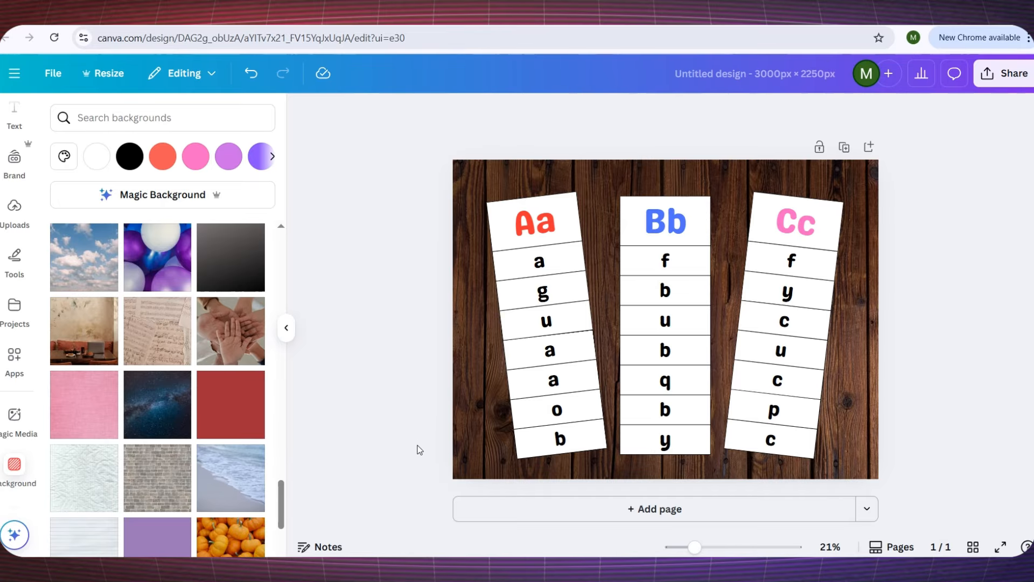
Search the elements for "Pegs" and browse the photo results
key(ctrl+e)
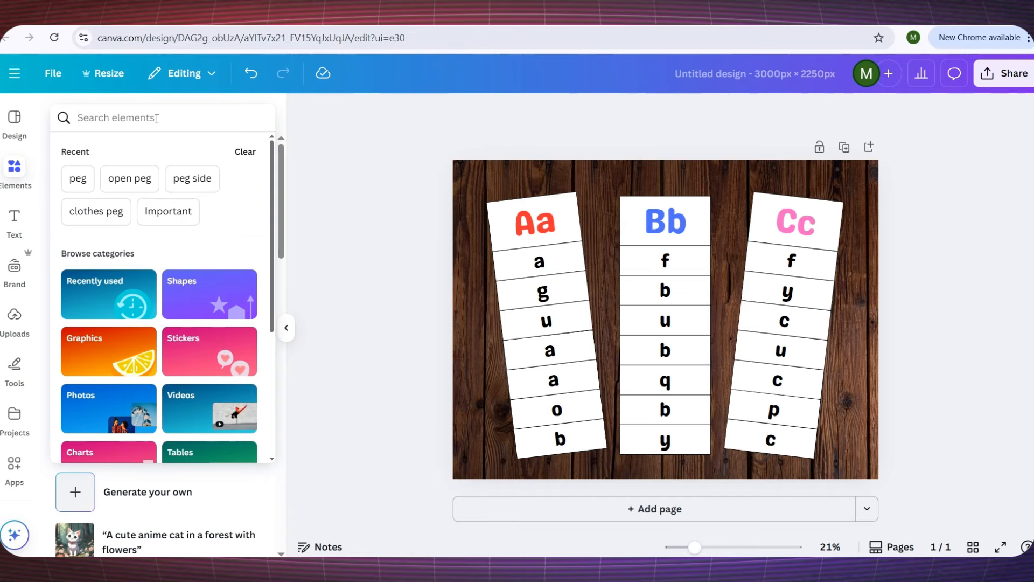
text(Pegs)
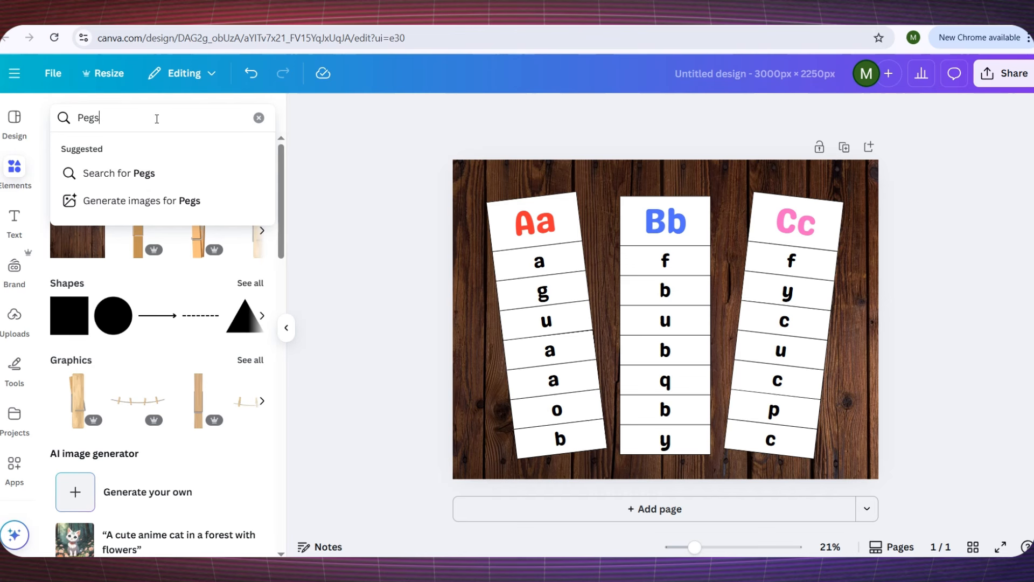
key(Return)
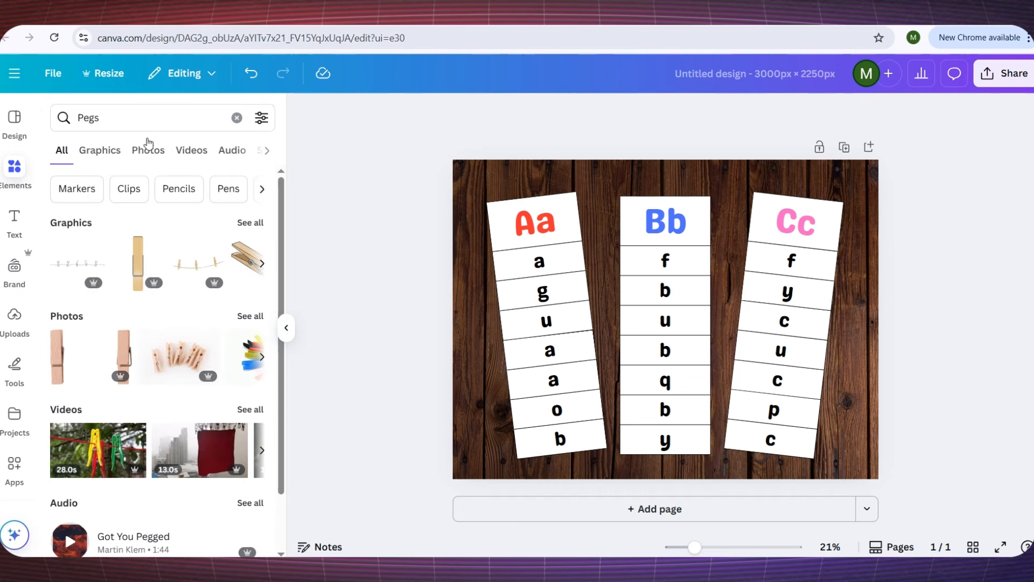
click(141, 152)
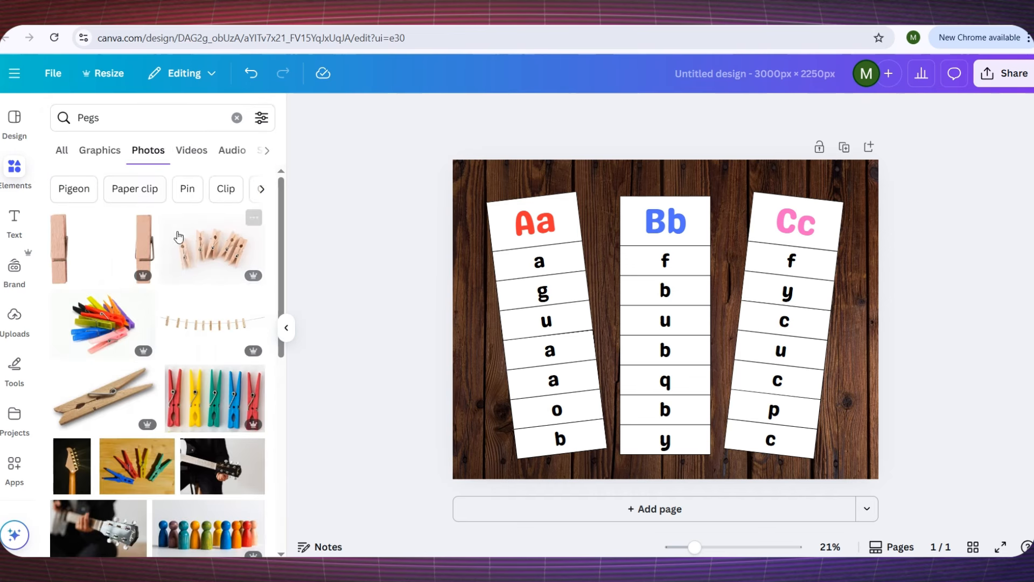
scroll(182, 342, down, 3)
scroll(182, 341, down, 6)
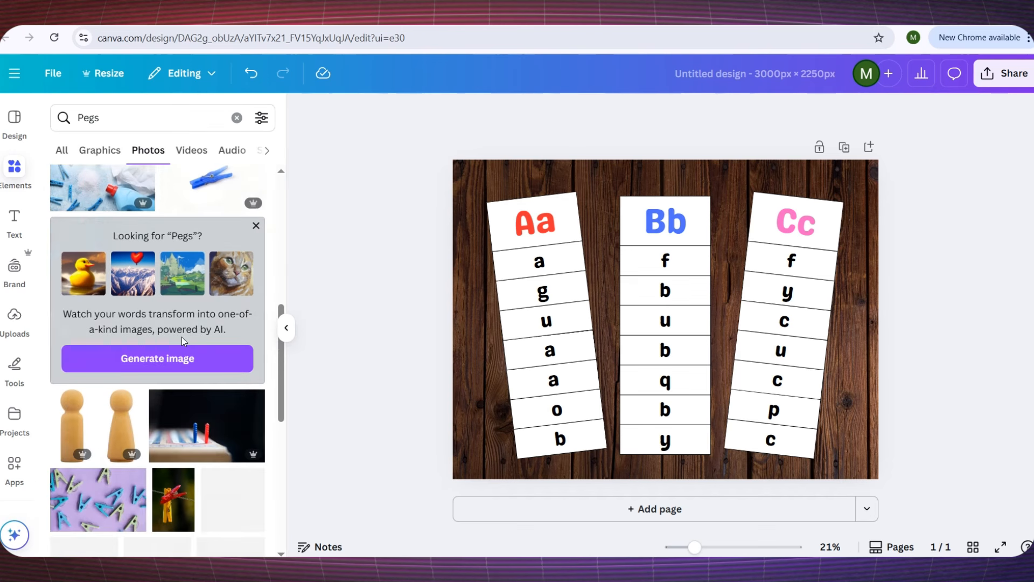
scroll(185, 342, up, 10)
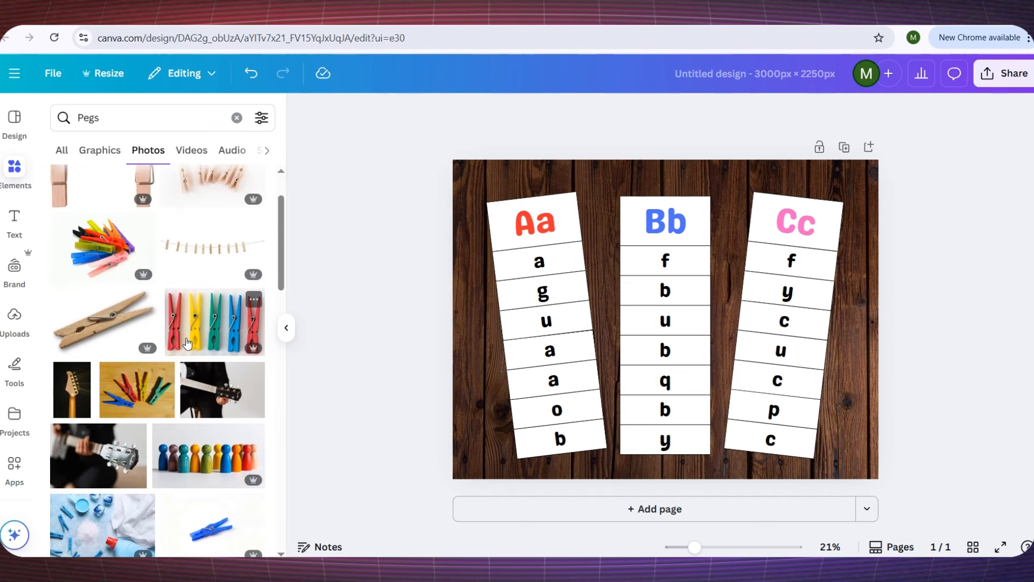
scroll(125, 389, up, 2)
Add the photo of piled colourful pegs over the tables and remove its background
click(127, 353)
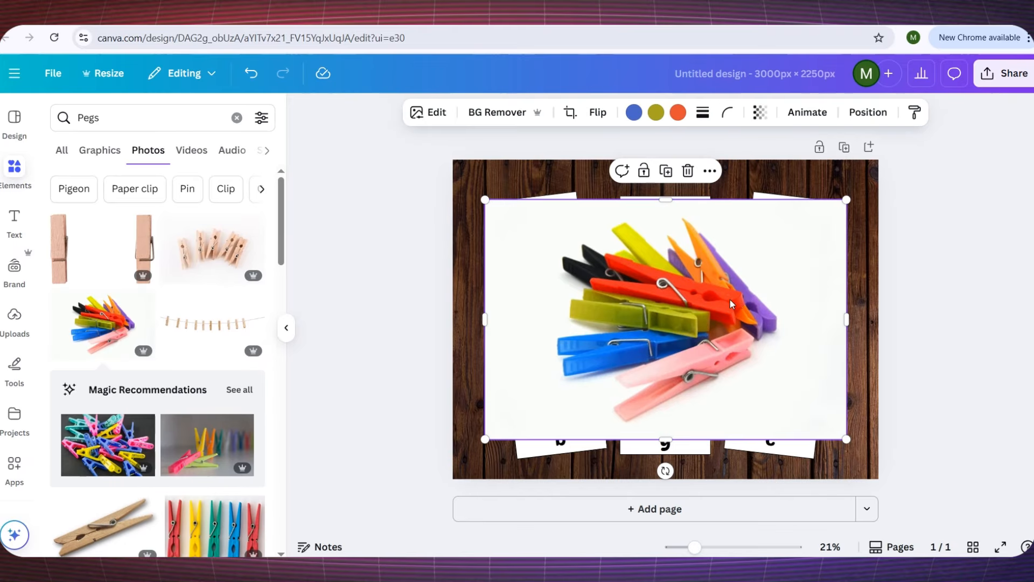
drag(731, 302, 736, 309)
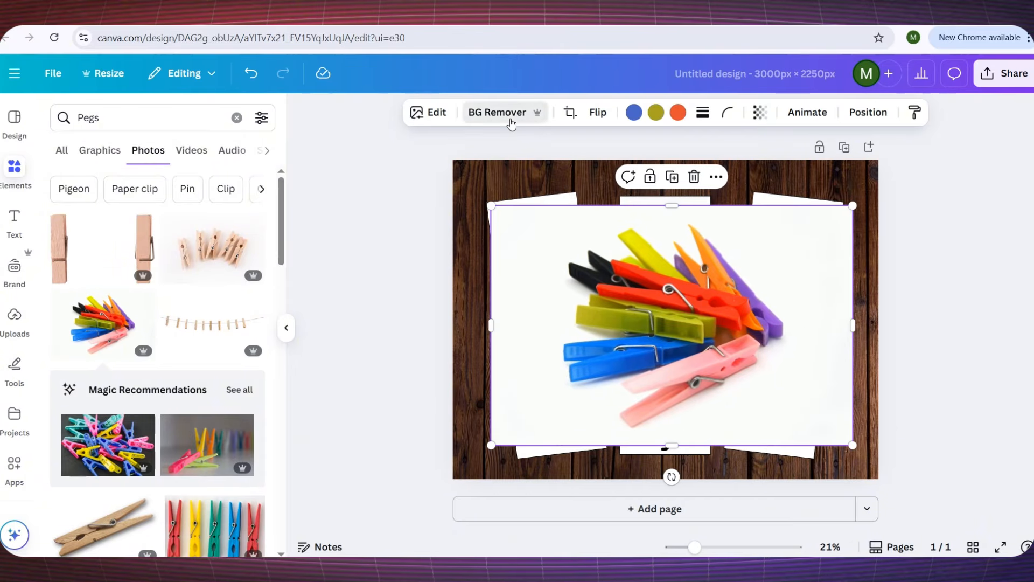
click(510, 121)
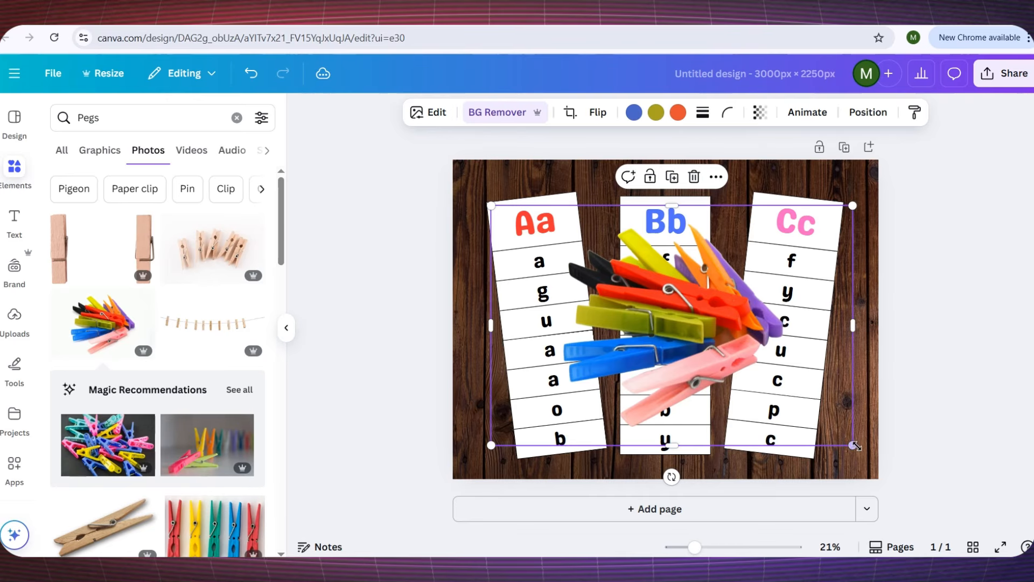
Shrink the photo of piled colourful pegs and place it in the lower-right corner of the page
drag(853, 445, 754, 380)
drag(653, 337, 811, 441)
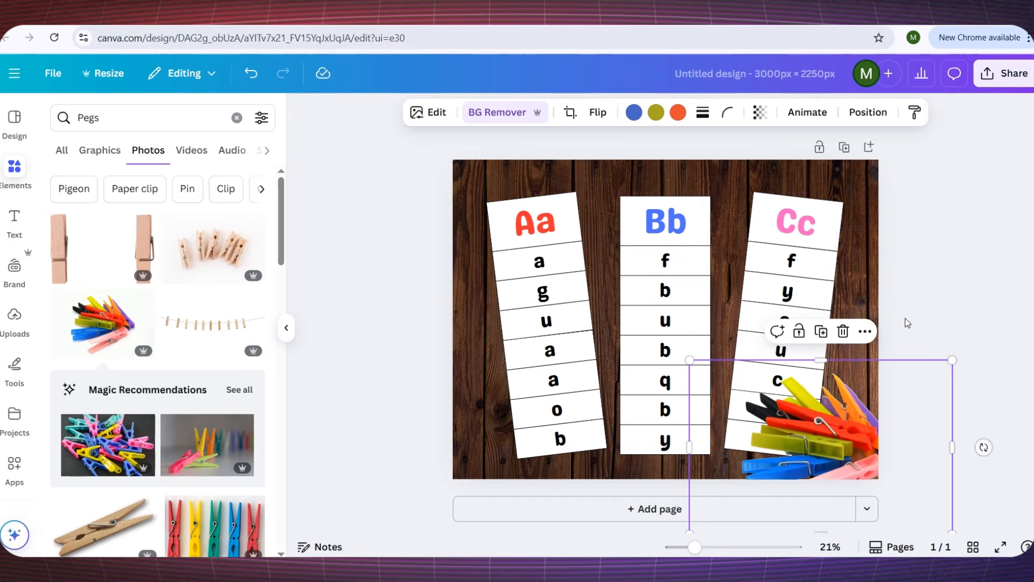
click(935, 293)
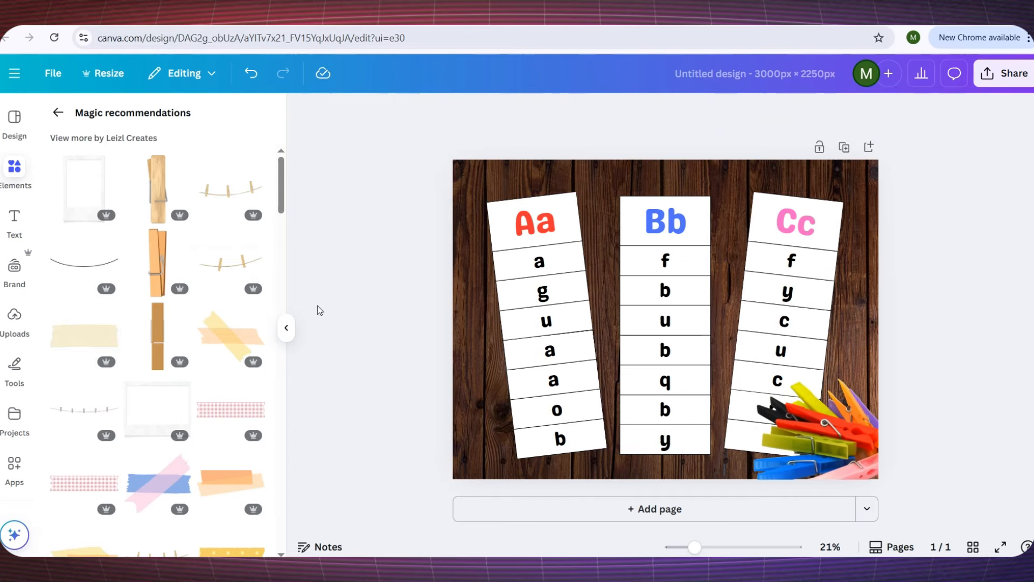
Add the wooden clothespin graphic from the recommendations and recolour it with the document's red
click(167, 195)
drag(662, 357, 662, 346)
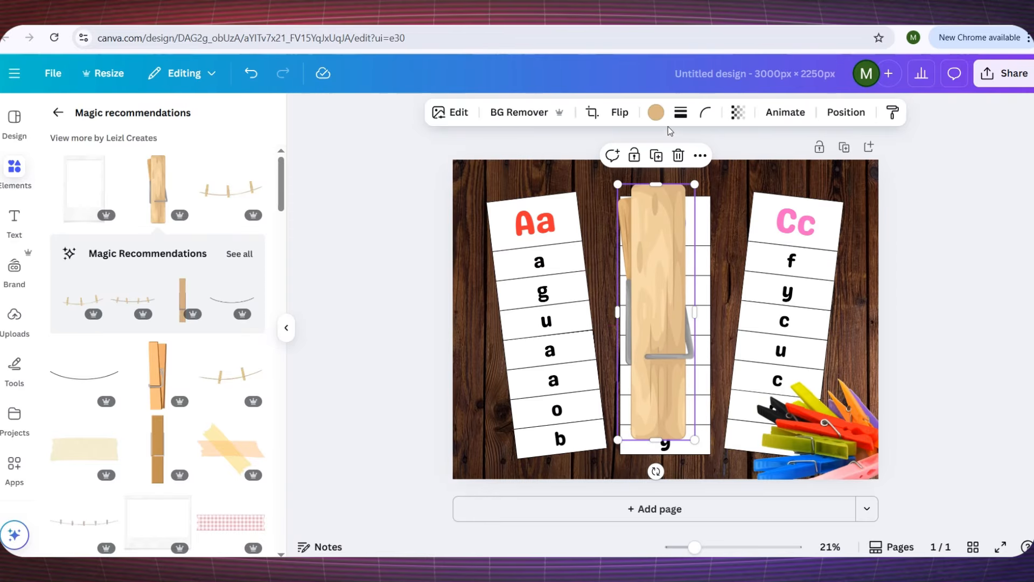
click(660, 116)
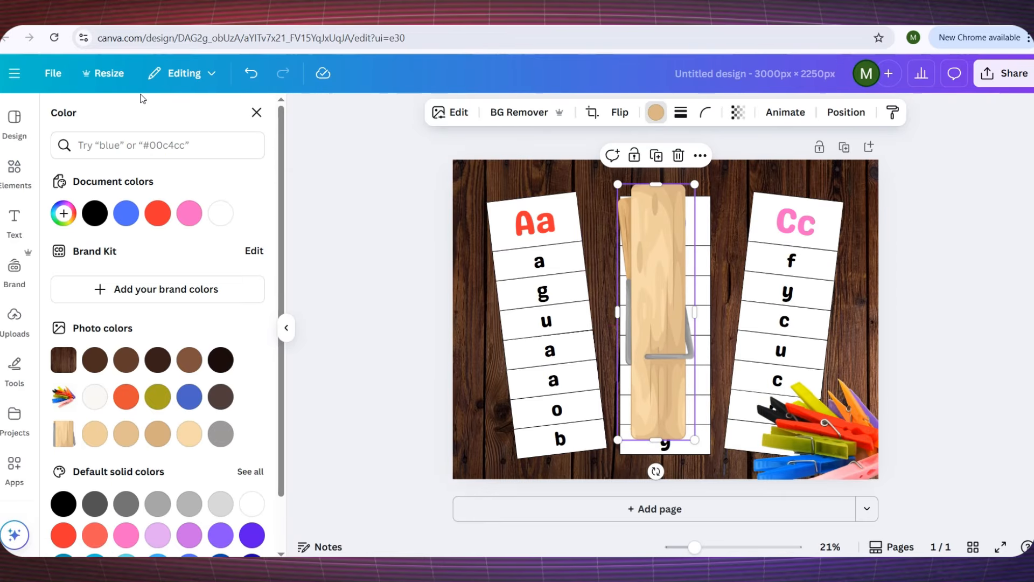
click(158, 214)
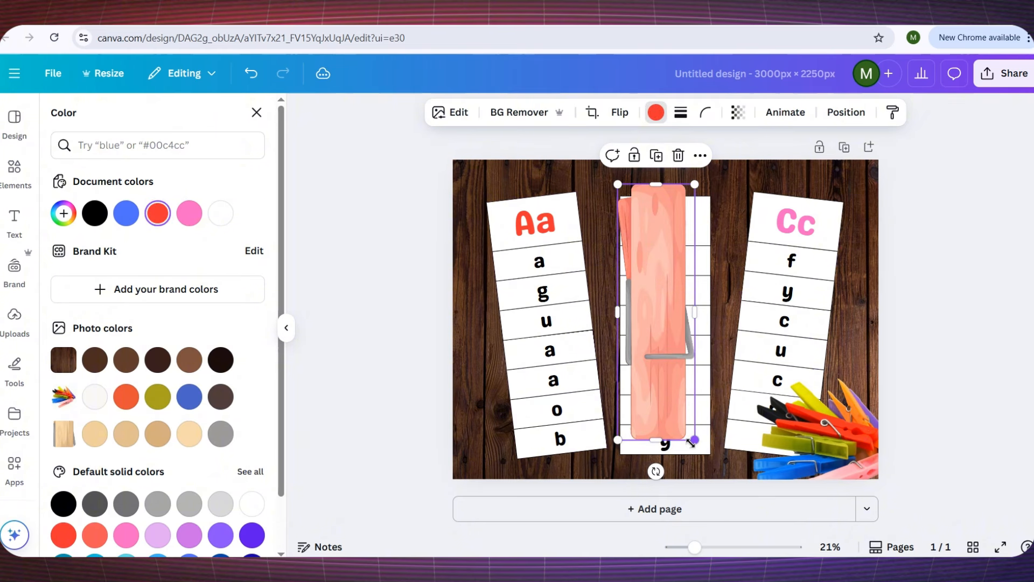
Shrink and tilt the red clothespin so it clips onto the edge of the first "a" row of the Aa card
drag(691, 441, 589, 271)
drag(558, 225, 558, 225)
ctrl+scroll(596, 275, up, 5)
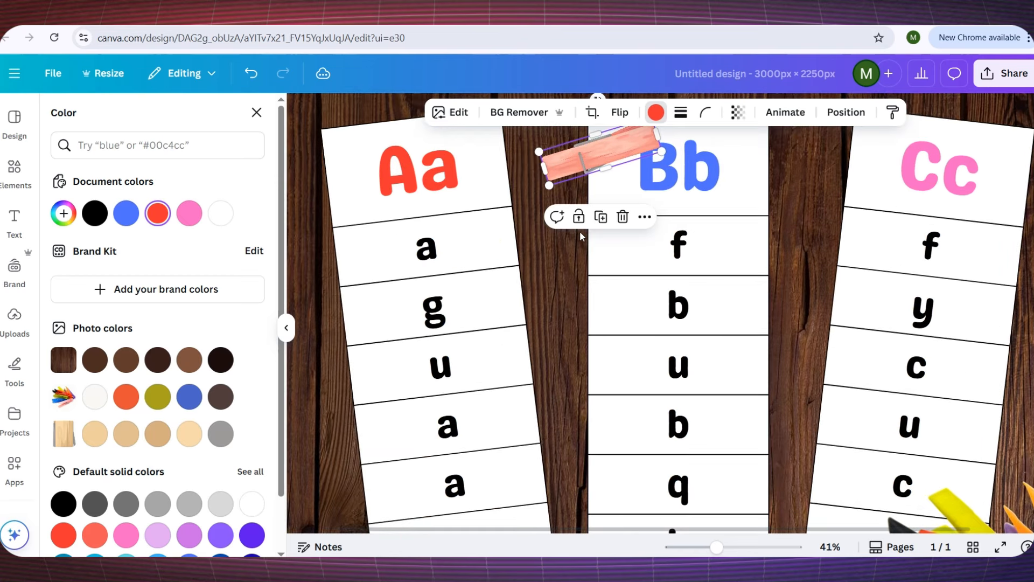
drag(571, 173, 517, 240)
drag(603, 192, 575, 209)
drag(539, 233, 521, 236)
Duplicate the red clothespin onto the fourth row of the Aa card and recolour the copy yellow
click(522, 181)
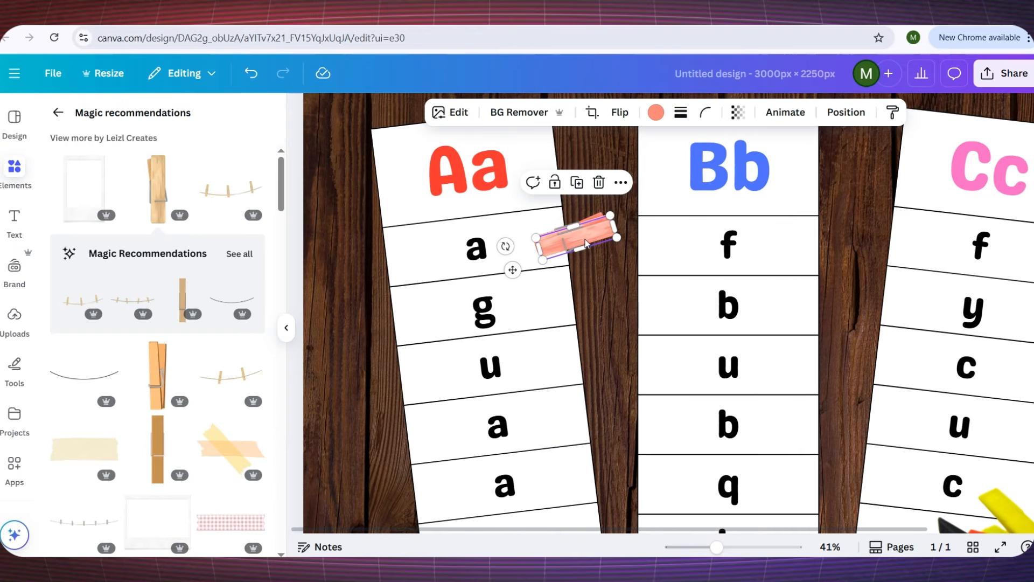
drag(584, 237, 611, 406)
click(601, 405)
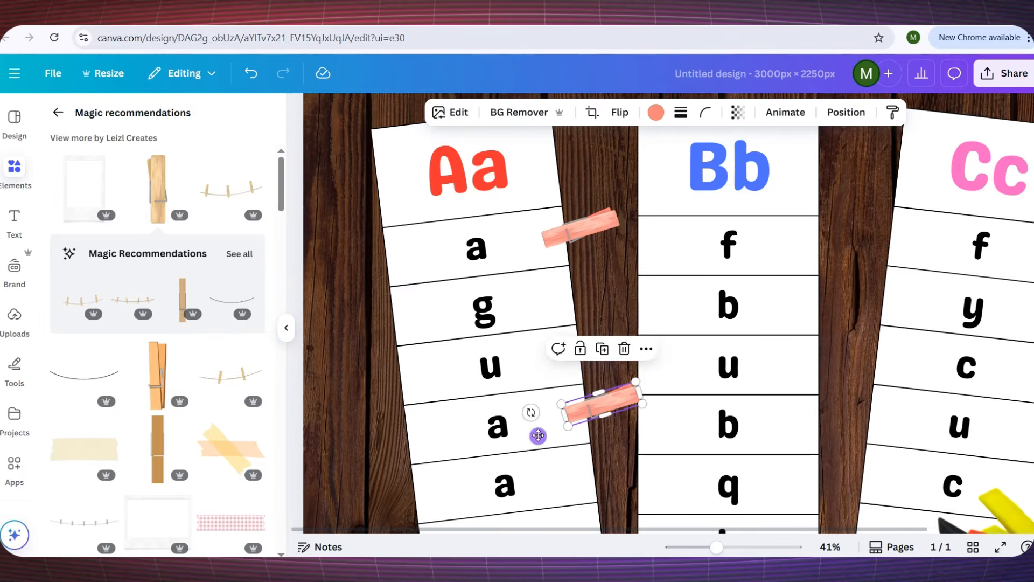
click(655, 112)
scroll(125, 425, down, 2)
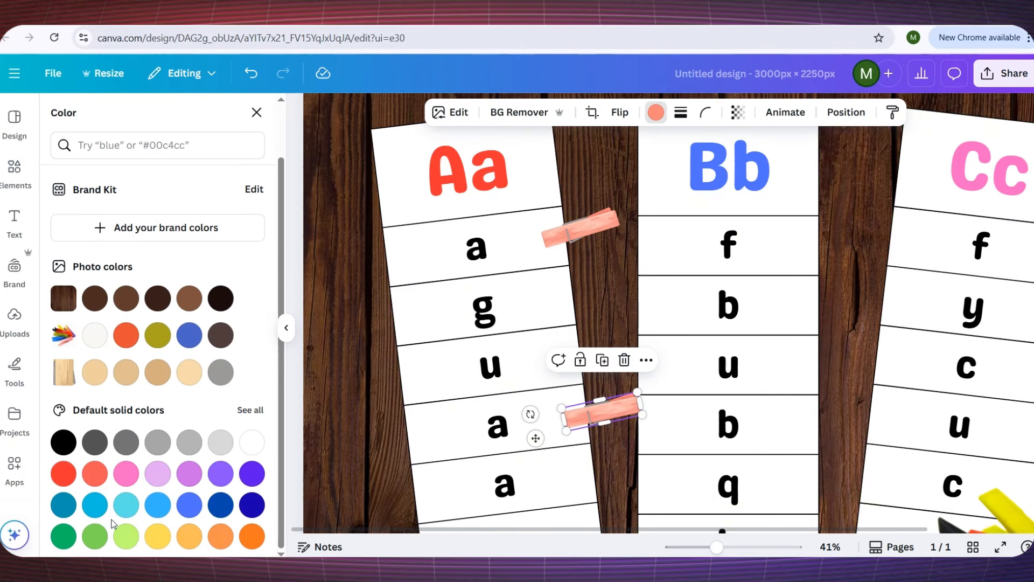
click(156, 537)
scroll(598, 302, down, 1)
Duplicate the yellow clothespin onto the fifth row of the Aa card and recolour the copy dark blue
click(602, 292)
scroll(606, 291, down, 1)
drag(612, 289, 615, 340)
click(656, 112)
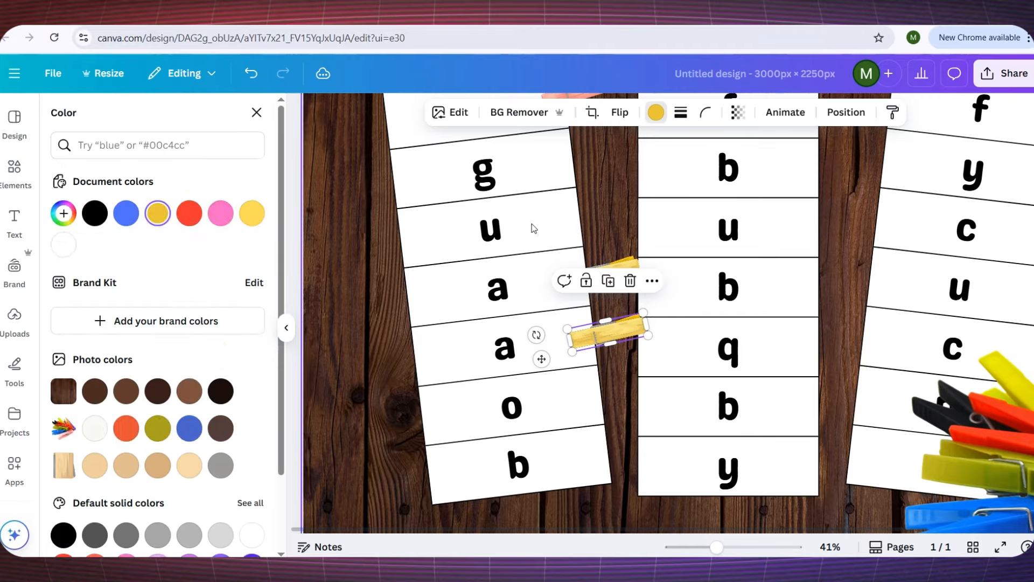
scroll(215, 431, down, 2)
click(252, 503)
scroll(603, 302, up, 3)
Duplicate the red clothespin onto the fourth row of the Bb card and tilt the copy slightly downward
click(592, 294)
click(581, 242)
drag(612, 299, 824, 376)
scroll(812, 372, down, 2)
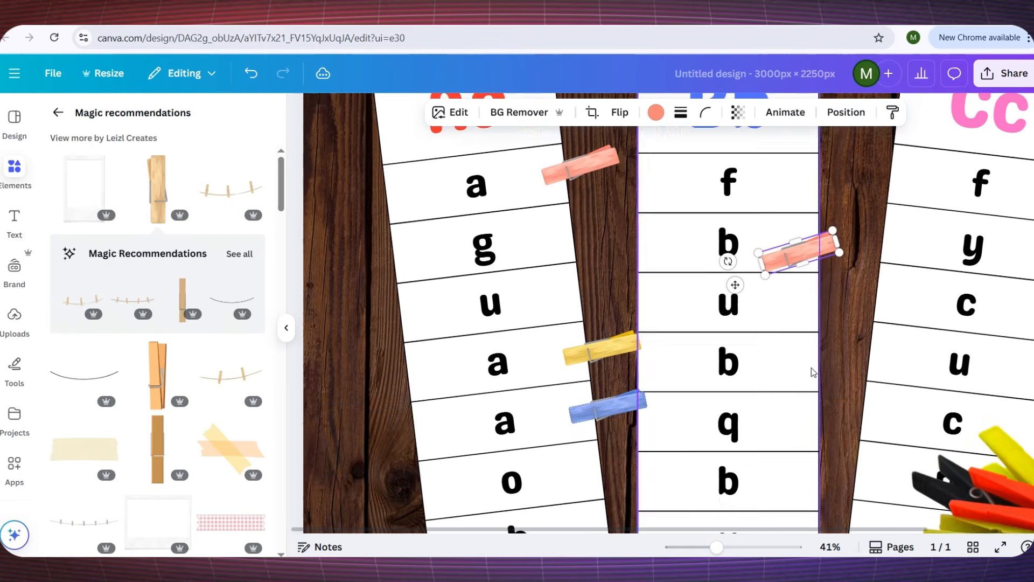
drag(802, 245, 836, 346)
drag(761, 353, 769, 318)
drag(833, 346, 839, 361)
Duplicate the Bb card's clothespin and place the copy at the edge of the sixth row, "b"
click(840, 304)
scroll(851, 366, down, 1)
drag(857, 313, 1033, 479)
scroll(748, 538, right, 2)
drag(969, 498, 674, 251)
Add another clothespin copy at the second row of the Bb card and tilt it slightly upward
click(710, 364)
scroll(675, 251, up, 2)
drag(675, 388, 713, 309)
drag(716, 357, 732, 354)
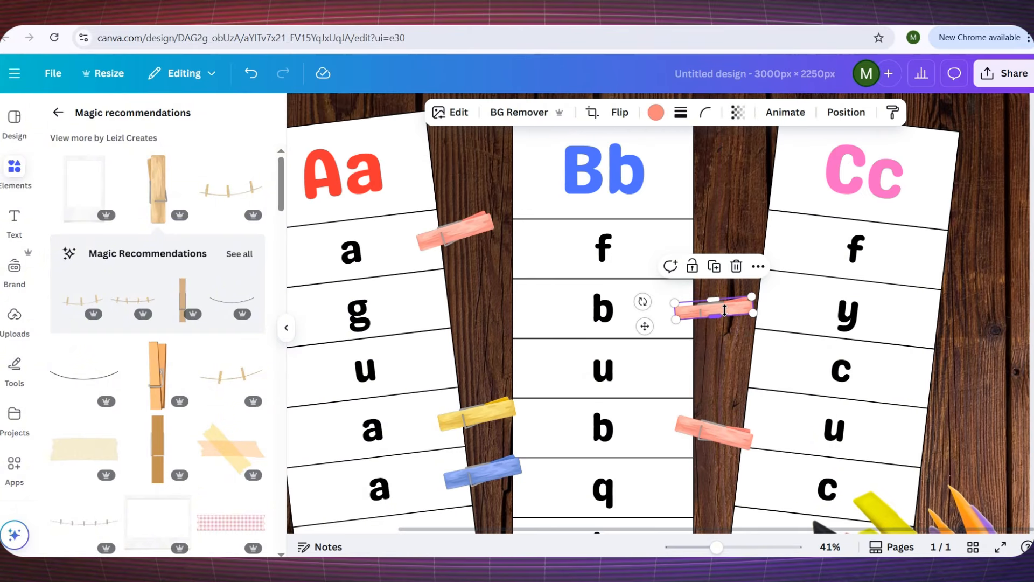
drag(714, 310, 712, 305)
Recolour the Bb card's upper clothespin lilac and its lowest clothespin light blue
click(655, 112)
scroll(184, 420, down, 2)
click(189, 471)
click(715, 430)
scroll(714, 430, down, 2)
click(711, 414)
click(157, 503)
scroll(688, 345, up, 2)
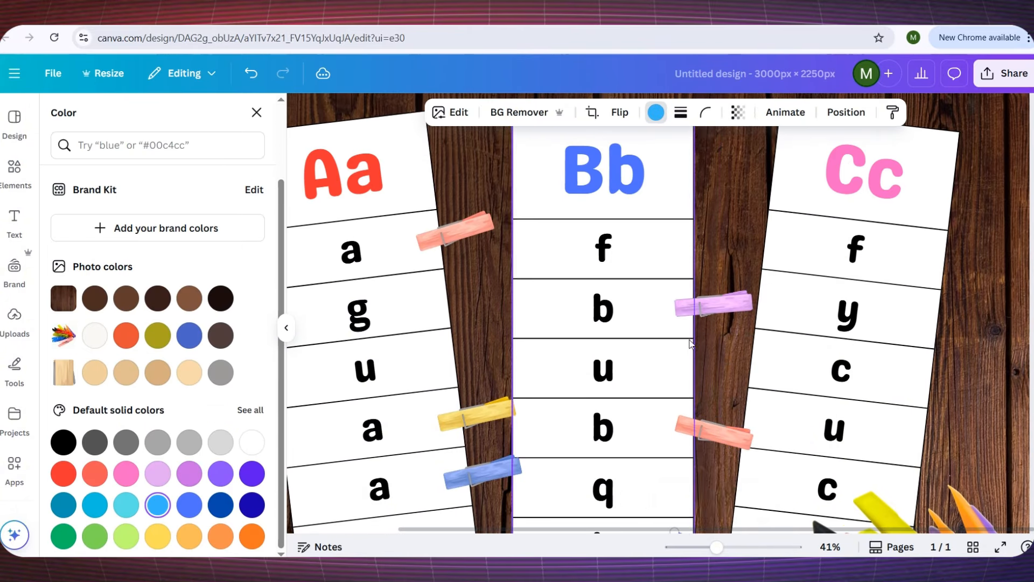
Place a copy of the lilac clothespin at the third row of the Cc card and tilt it to match the card
drag(843, 309, 979, 313)
drag(792, 530, 901, 530)
drag(852, 310, 949, 377)
drag(878, 370, 869, 356)
Duplicate the Cc card's clothespin onto the fifth row, tilt the copy upward and recolour it red
click(949, 334)
scroll(956, 377, down, 1)
drag(959, 319, 932, 423)
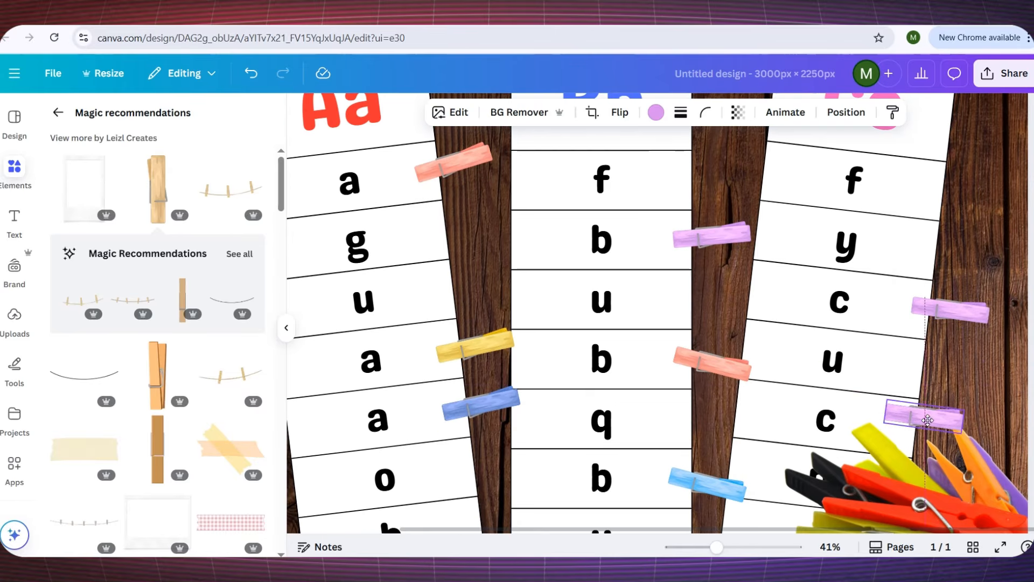
mouse_move(926, 473)
mouse_down()
mouse_move(948, 450)
mouse_move(939, 462)
mouse_up()
drag(935, 428, 940, 422)
click(656, 112)
click(62, 242)
scroll(883, 415, down, 2)
click(928, 337)
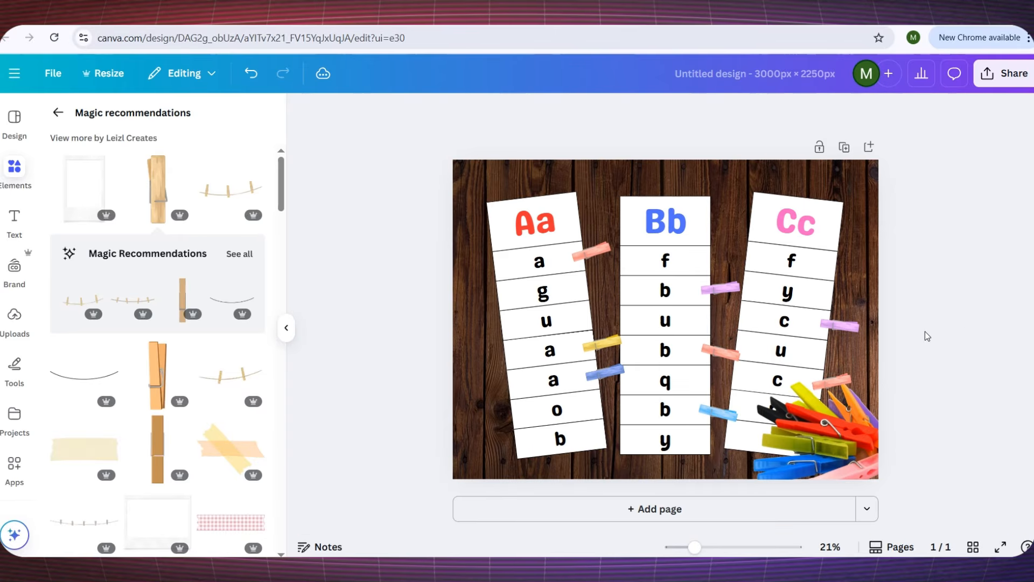
Enlarge the Aa and Cc cards together with their clothespins toward the upper page corners, moving the peg pile aside
drag(408, 448, 602, 236)
drag(487, 192, 463, 170)
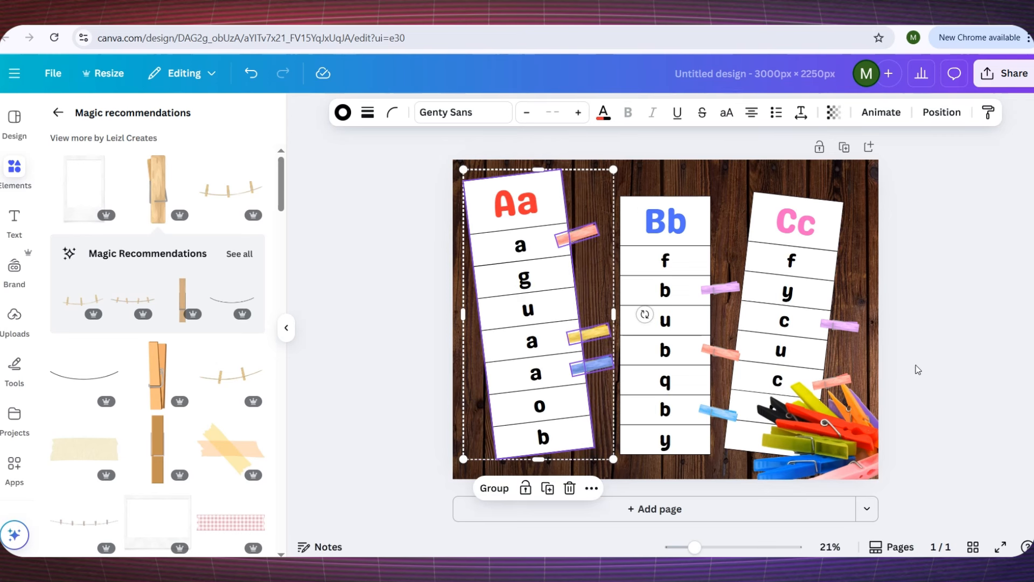
drag(946, 364, 704, 519)
drag(819, 426, 587, 439)
drag(914, 411, 879, 165)
drag(808, 386, 817, 390)
Enlarge the photo of piled pegs and move it back to the lower-right corner over the Cc card
click(478, 431)
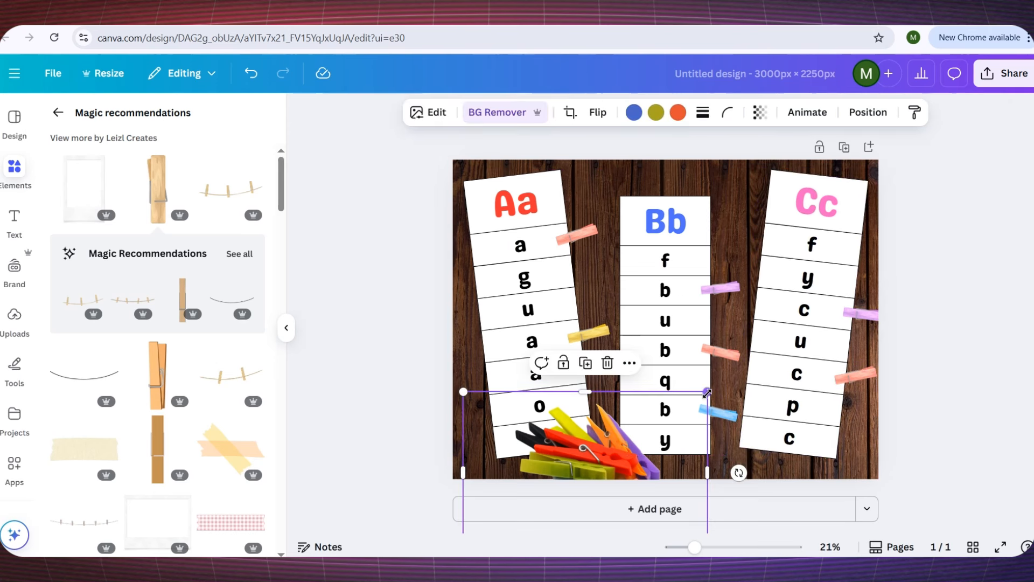
drag(707, 392, 736, 354)
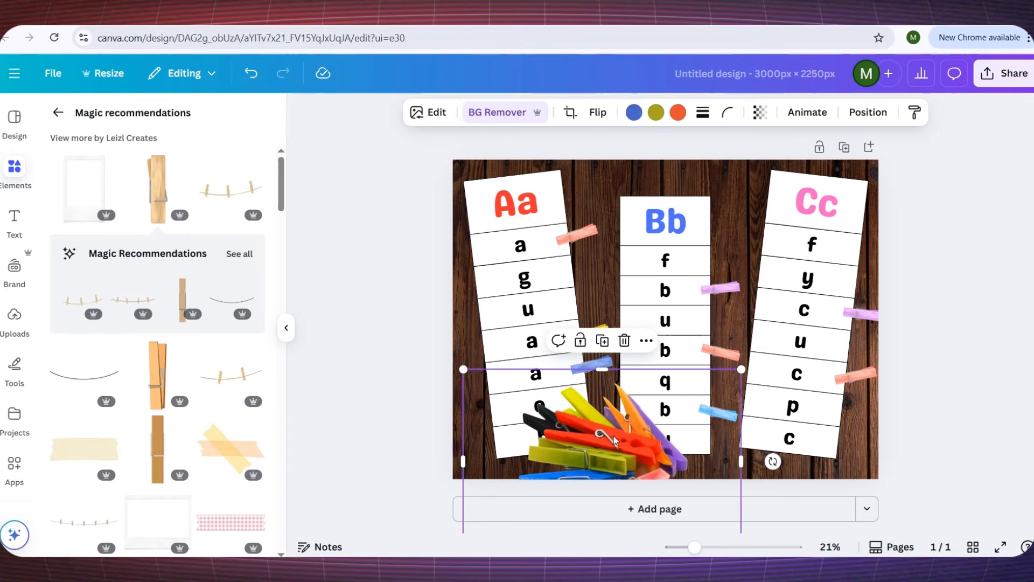
drag(611, 434, 851, 434)
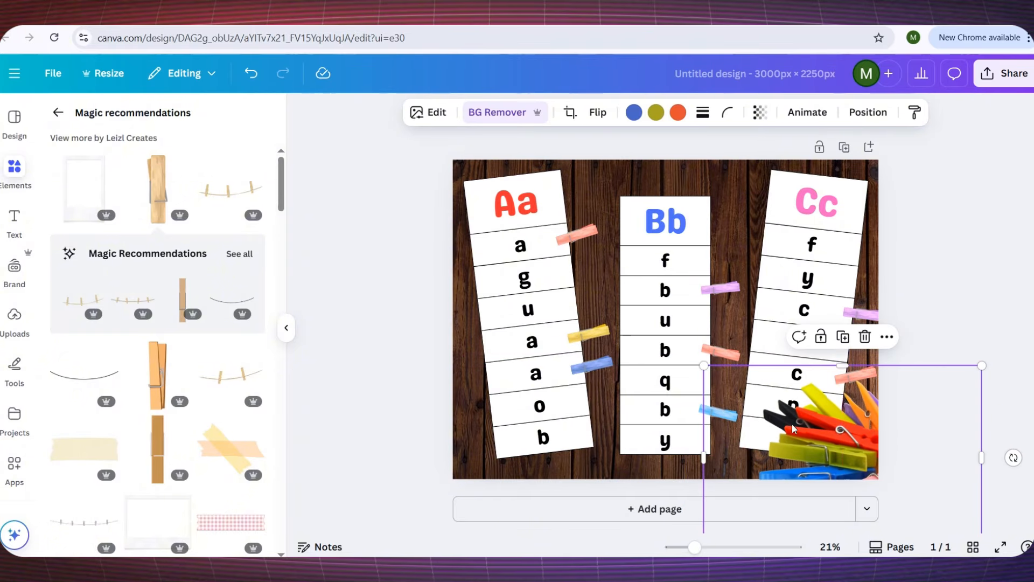
Duplicate the pile of pegs, flip the copy horizontally and place it in the lower-left corner
click(844, 337)
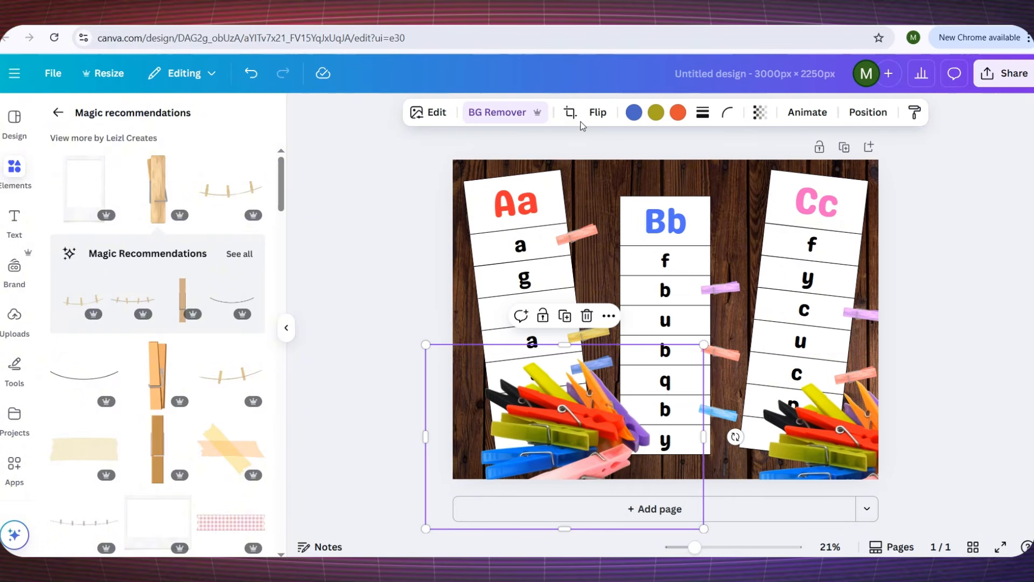
click(594, 113)
click(598, 145)
drag(553, 449, 463, 480)
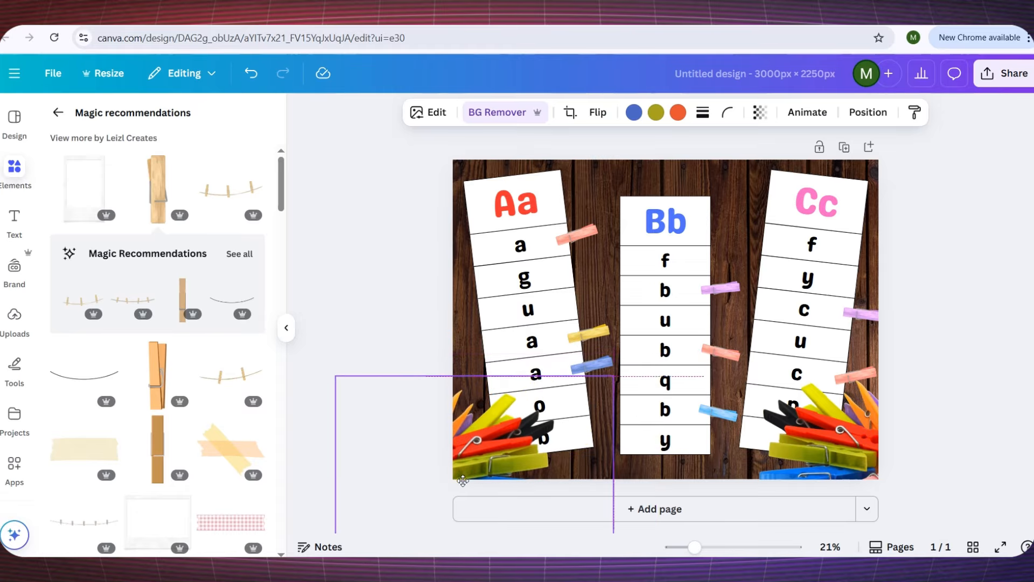
drag(500, 445, 521, 440)
click(386, 343)
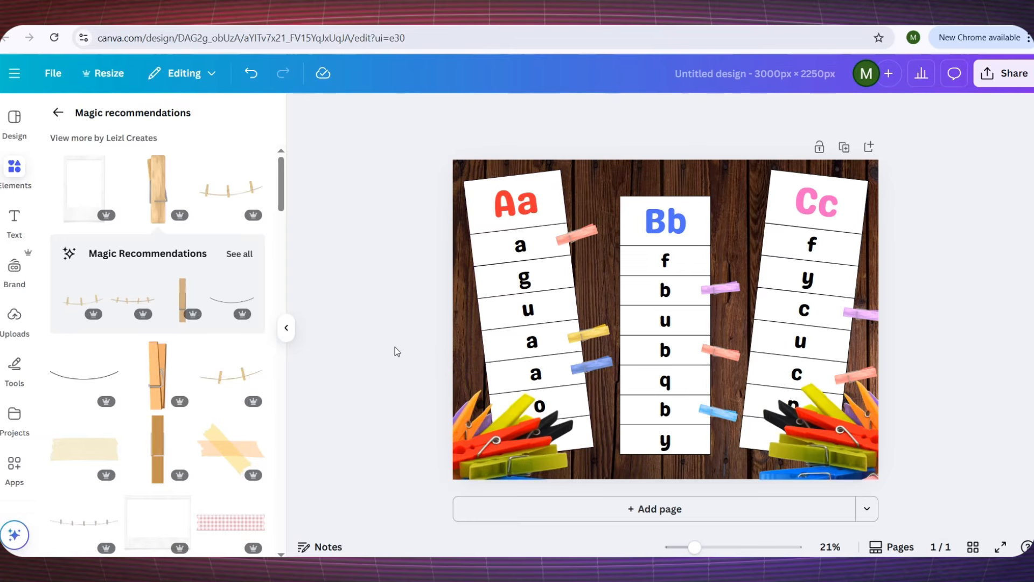
Open the download settings for the listing image
click(991, 74)
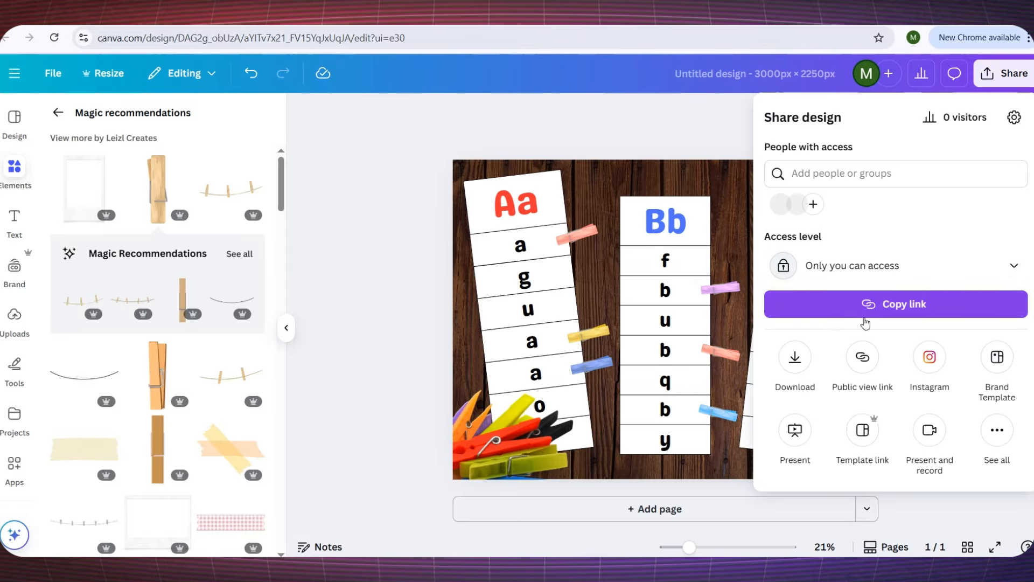
click(795, 357)
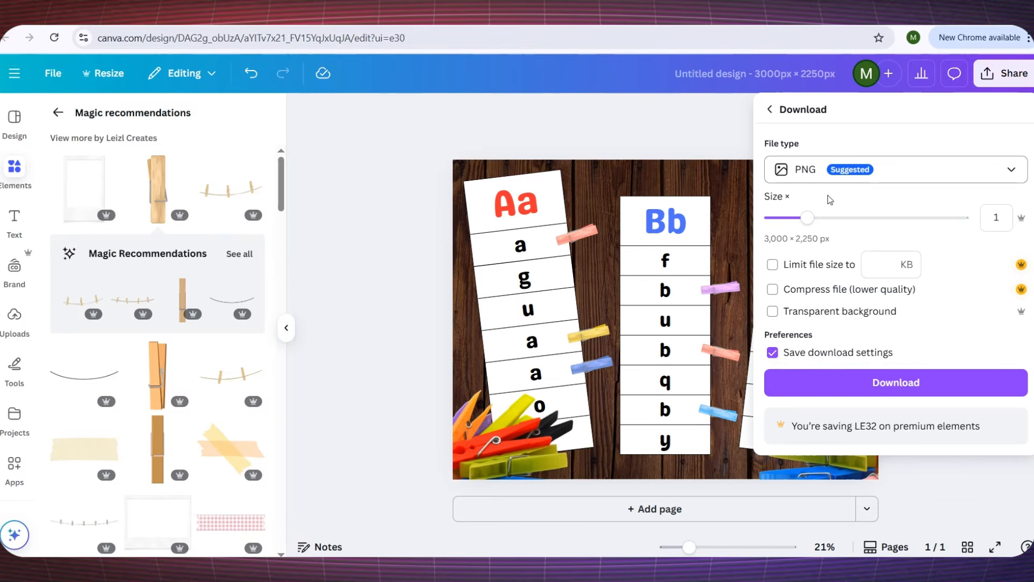